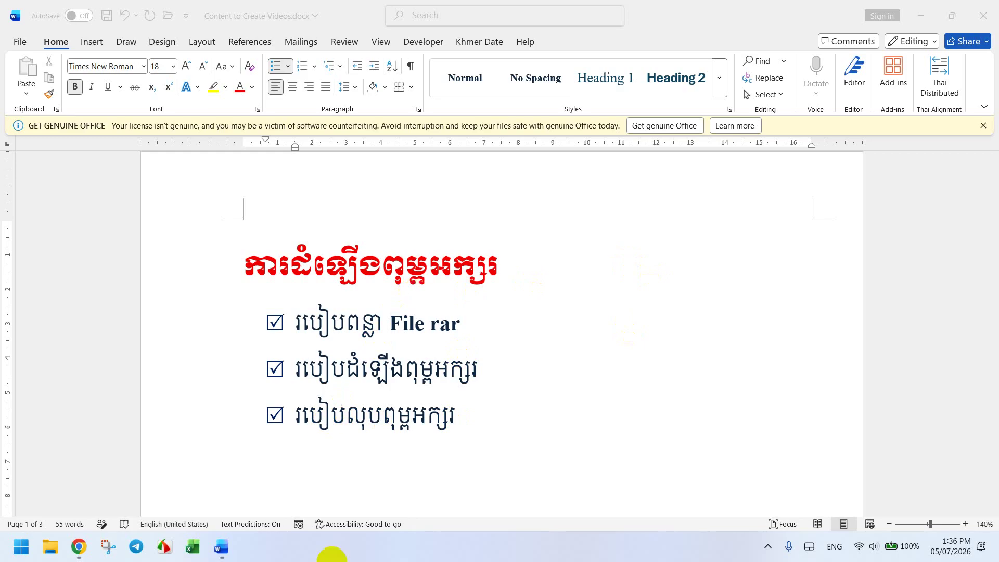
- Minimize Word, view the font files inside the desktop archive Modified Khmer Unicode Fonts.rar, and close the archive
left_click(925, 15)
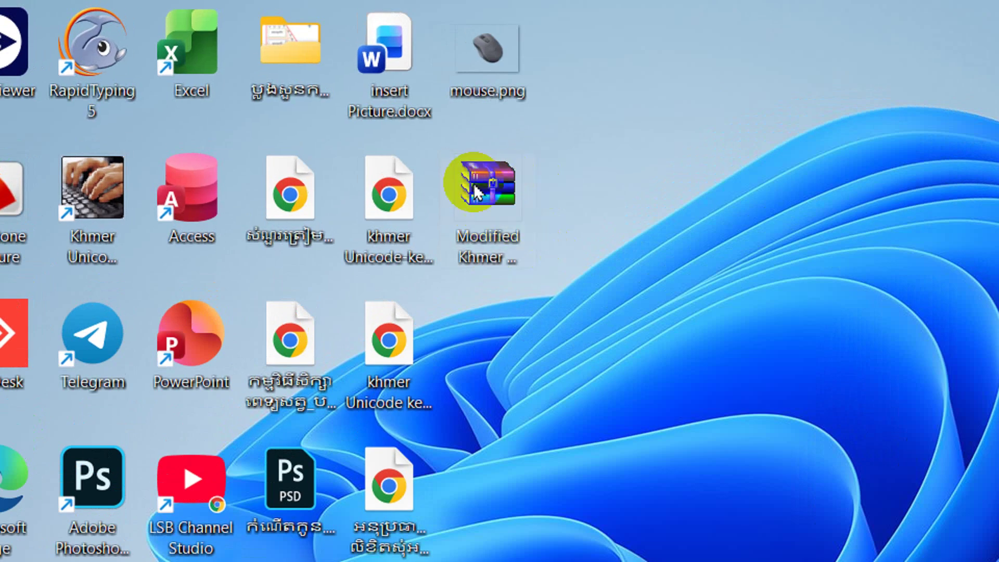
left_click(498, 206)
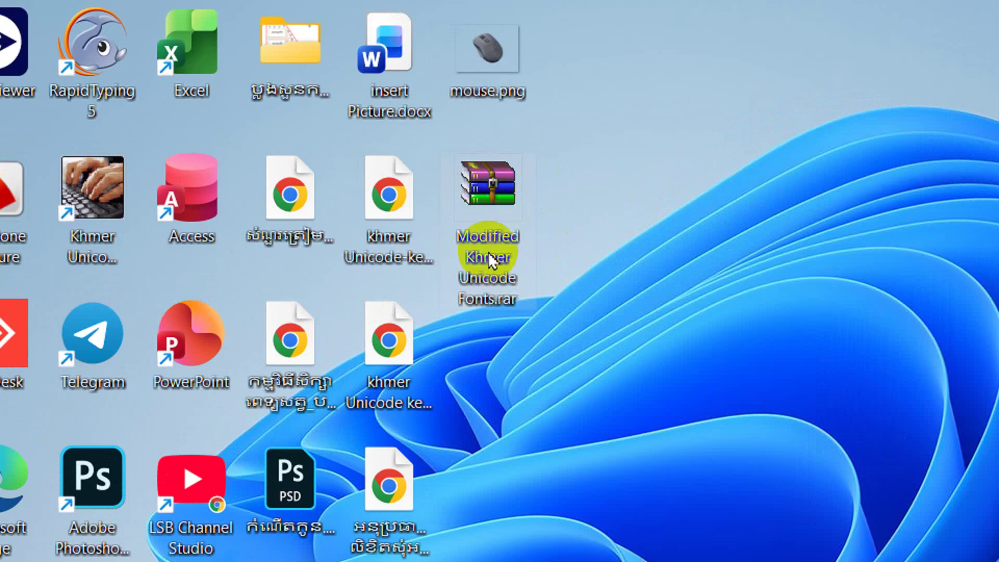
mouse_move(503, 281)
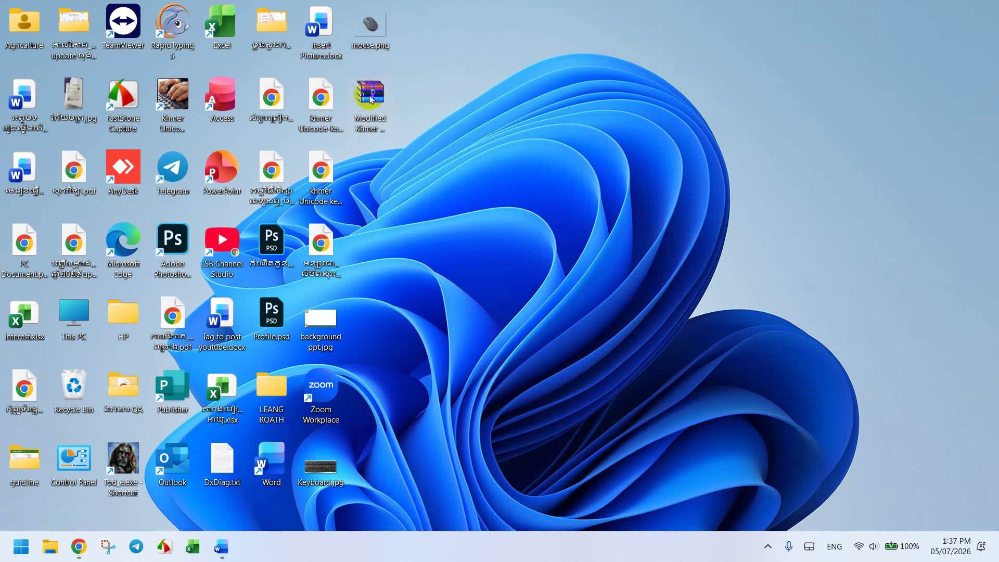
double_click(372, 100)
left_click(318, 229)
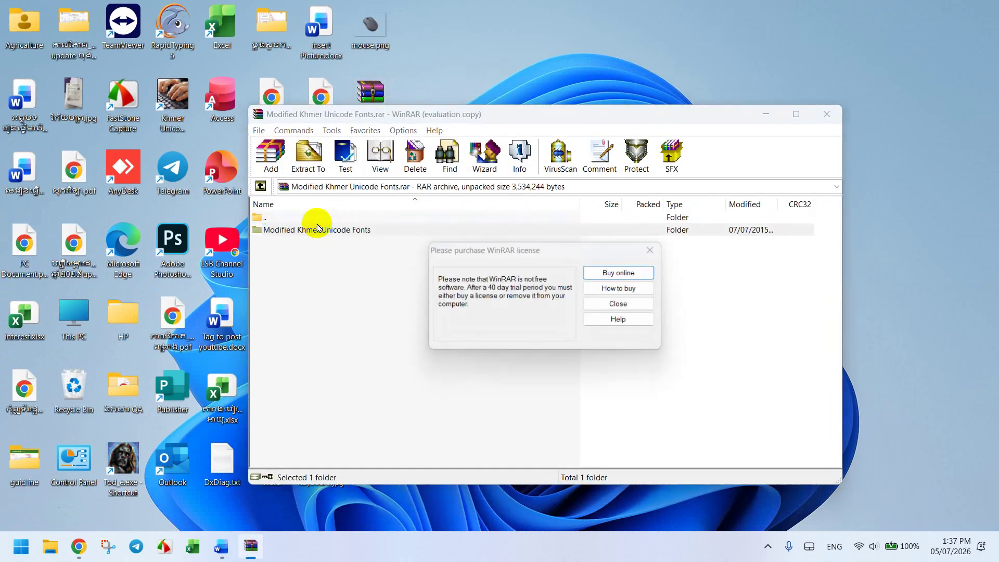
left_click(617, 303)
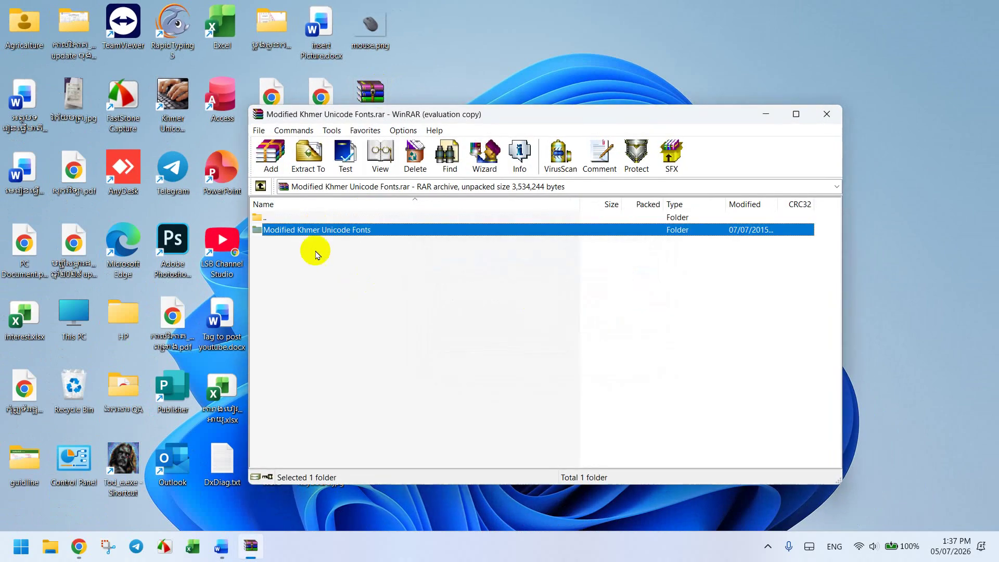
double_click(347, 229)
left_click(328, 242)
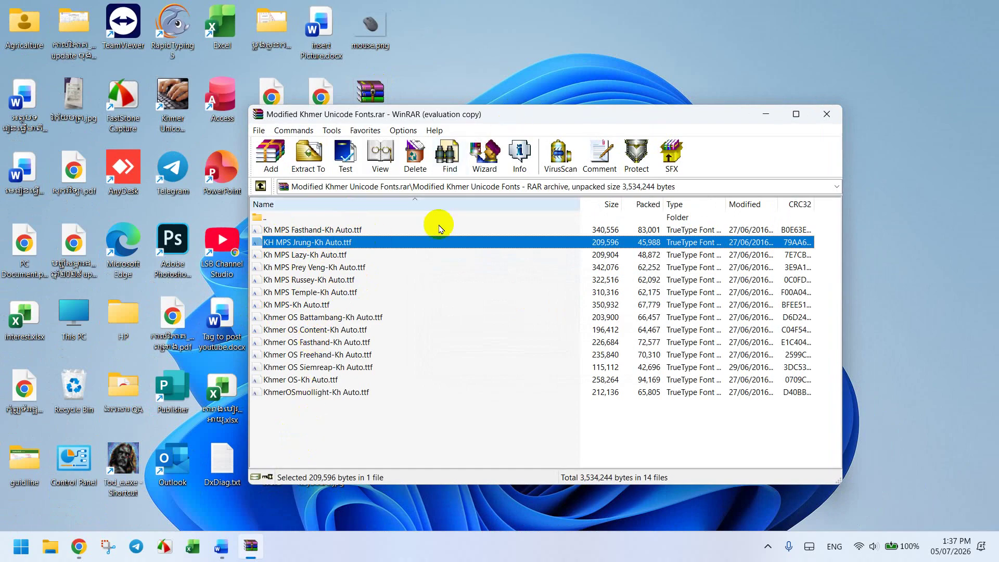
left_click(827, 115)
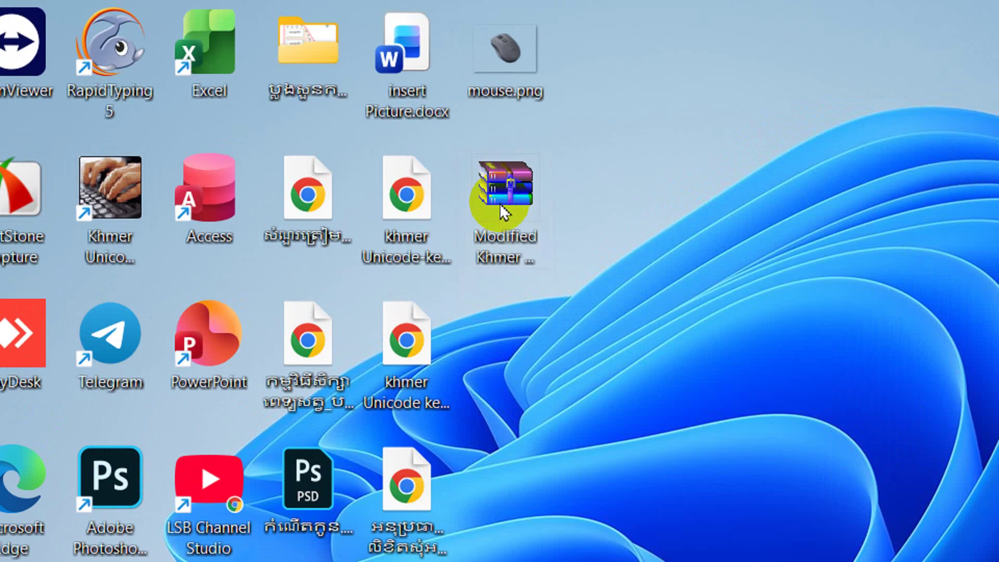
- Extract Modified Khmer Unicode Fonts.rar with WinRAR, choosing Desktop as the destination
right_click(367, 105)
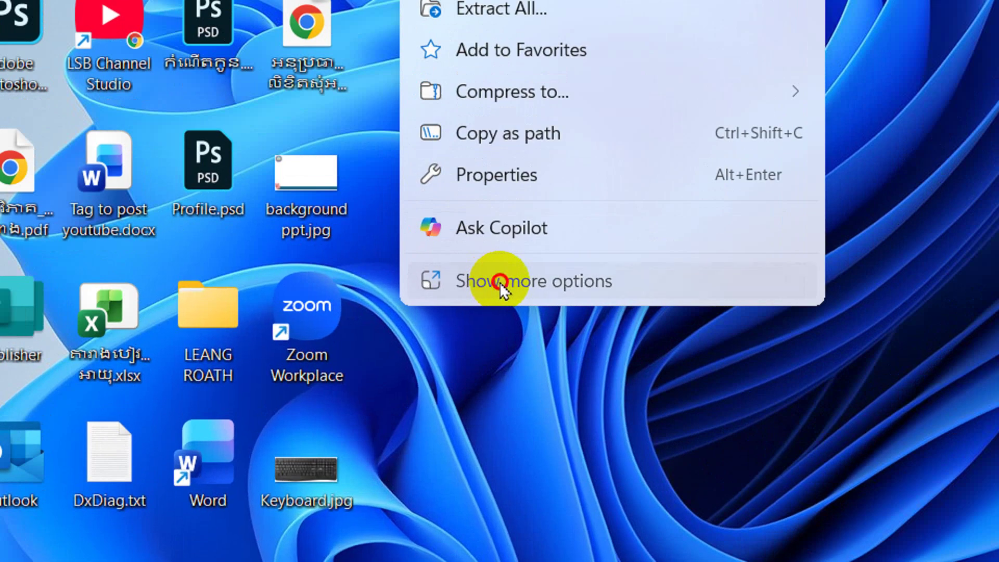
left_click(419, 372)
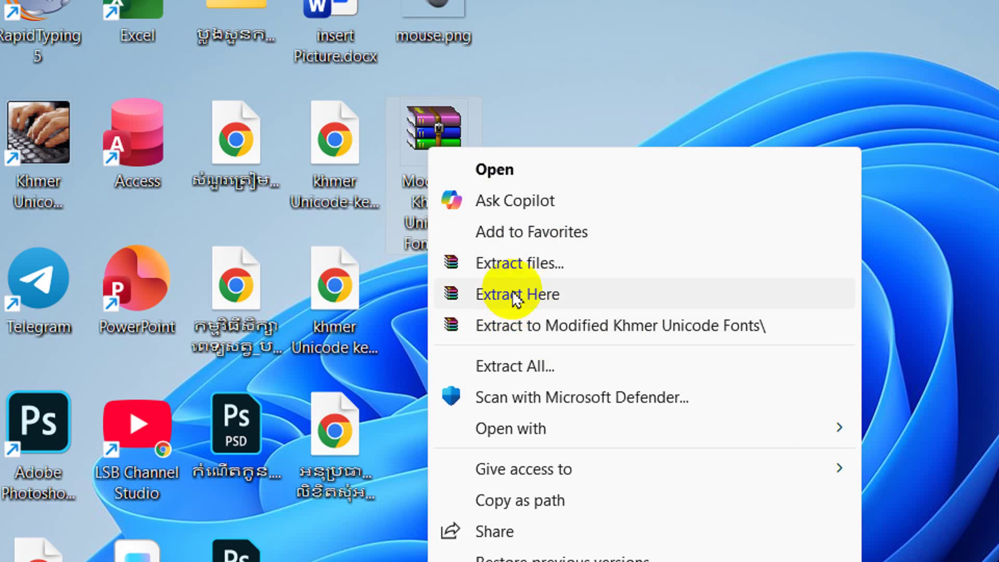
left_click(522, 272)
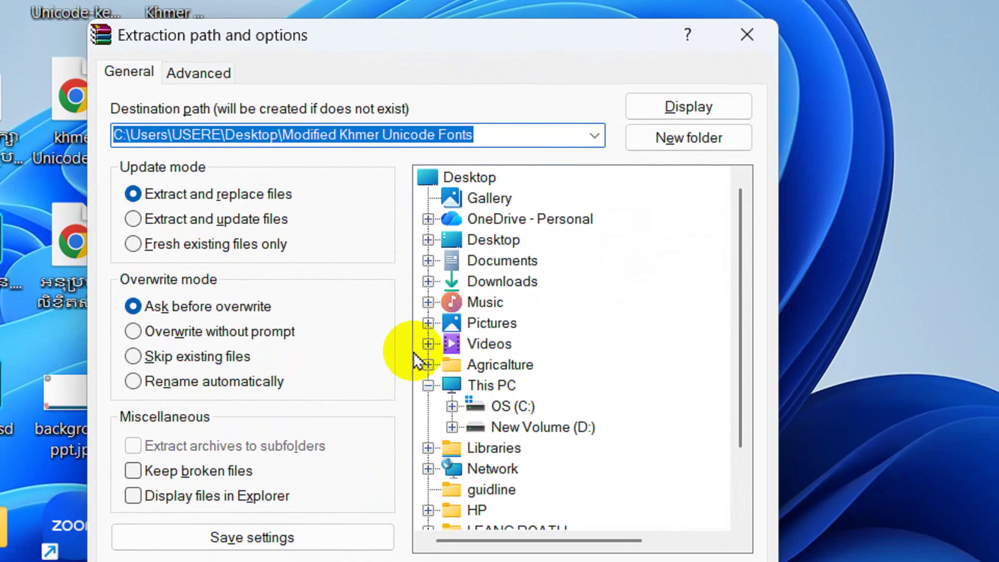
left_click(487, 239)
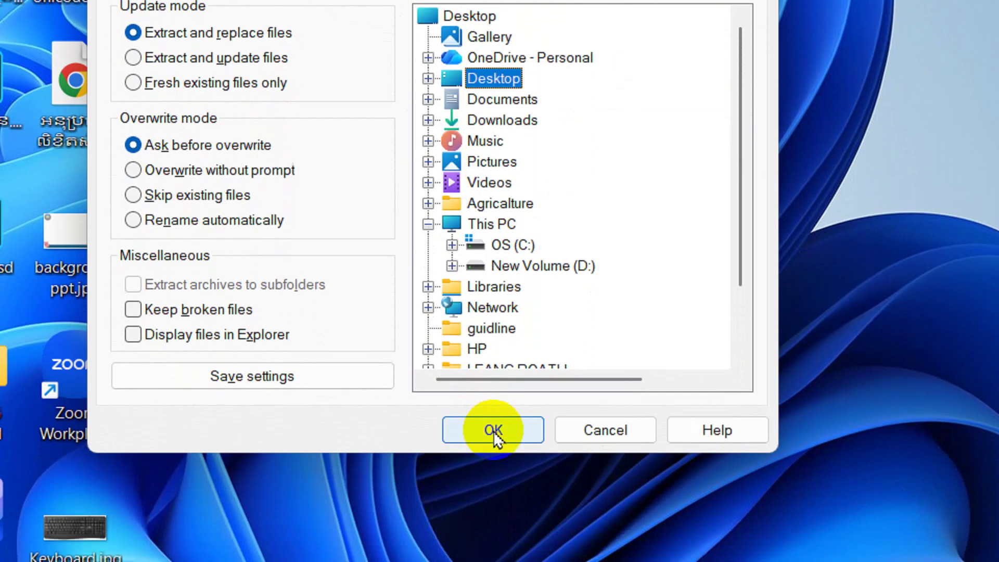
left_click(493, 457)
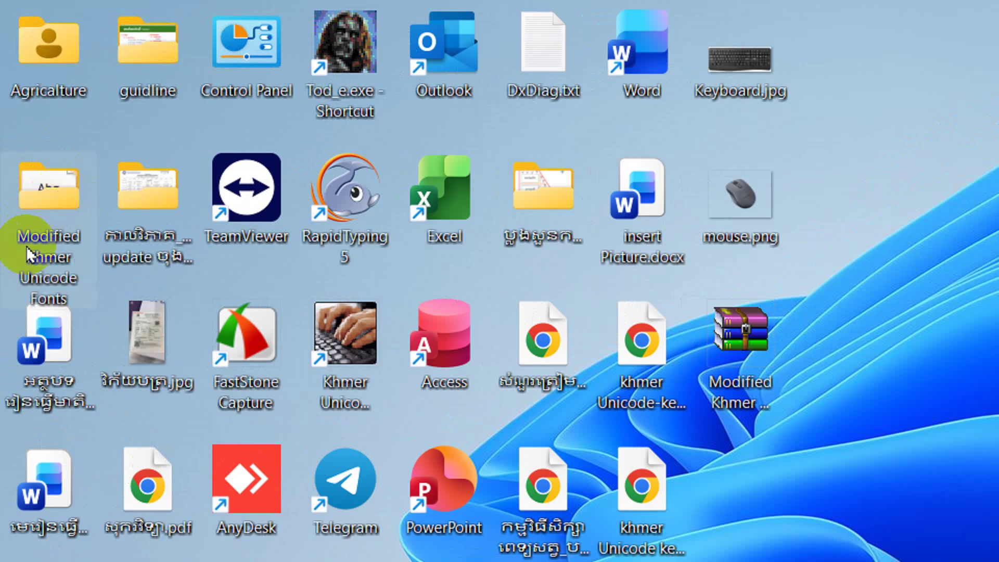
- Open the extracted Modified Khmer Unicode Fonts folder from the desktop
right_click(51, 200)
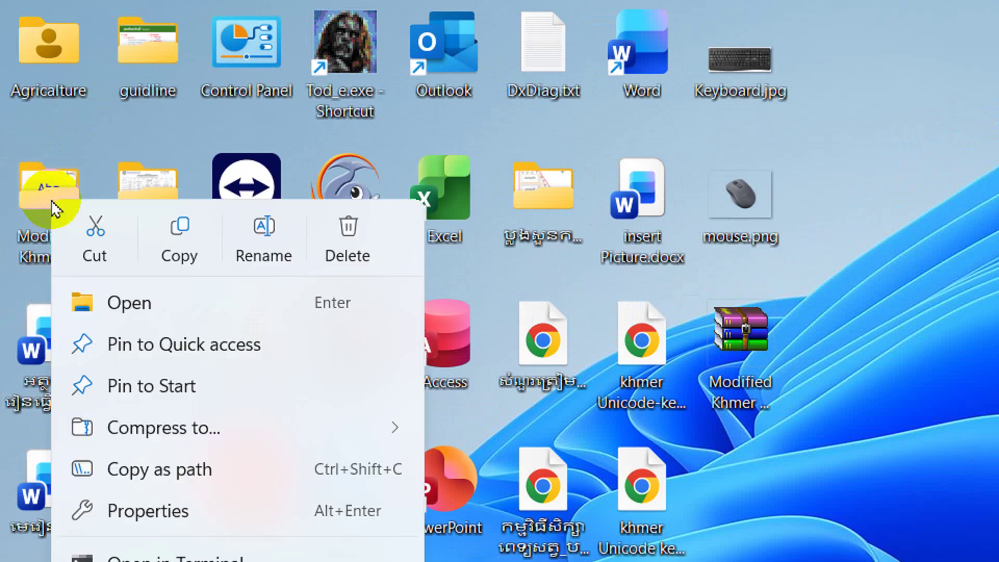
left_click(161, 289)
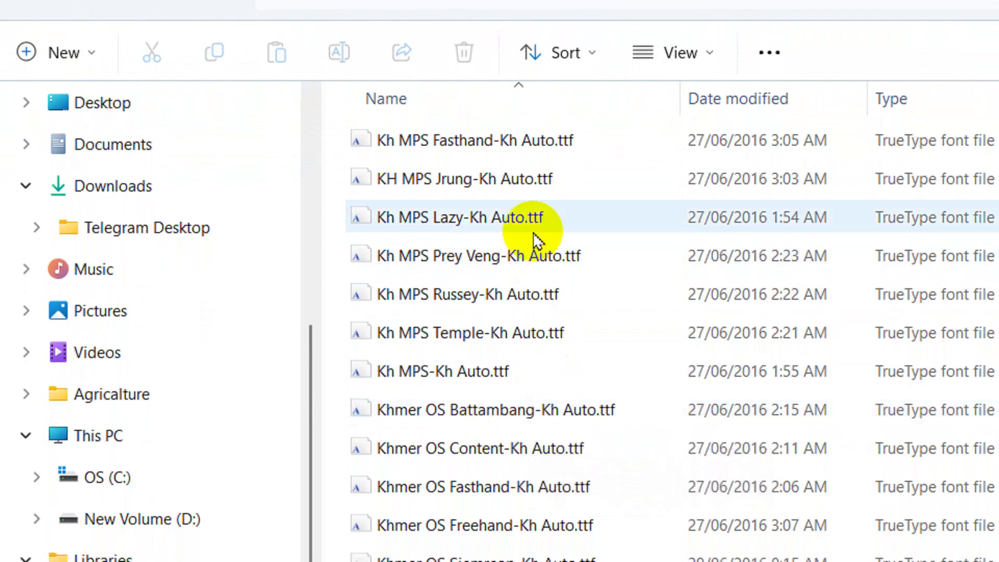
left_click(505, 141)
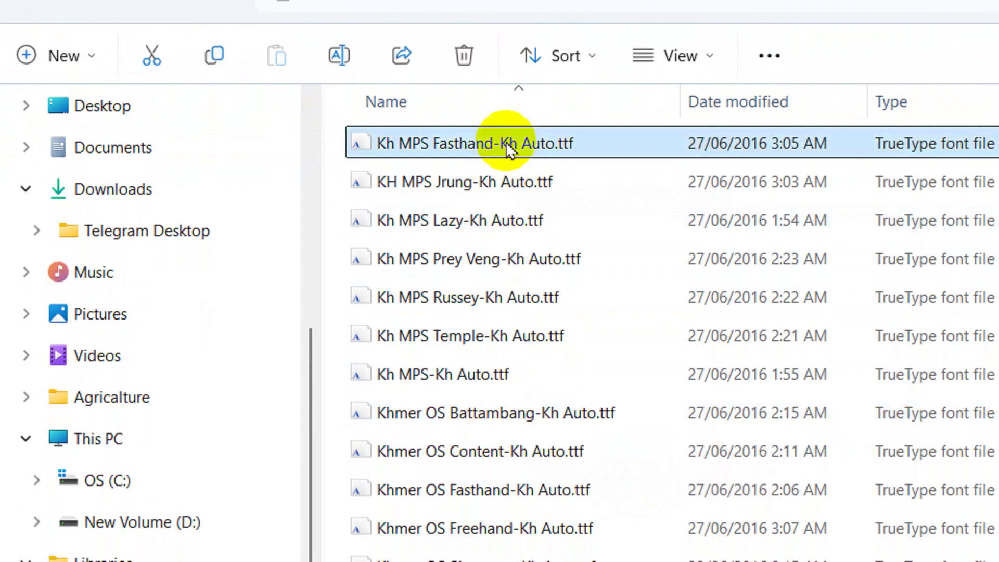
right_click(520, 143)
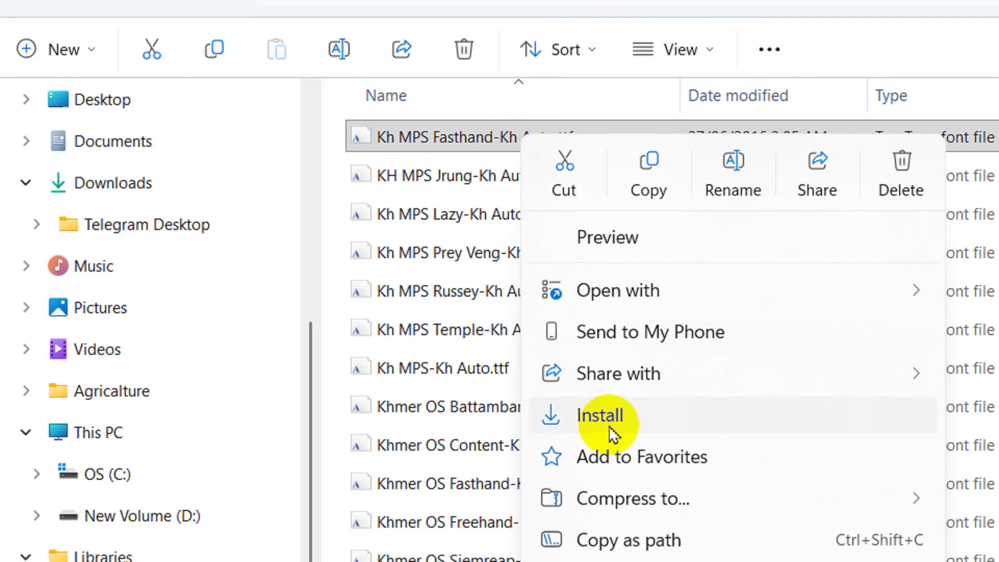
left_click(334, 161)
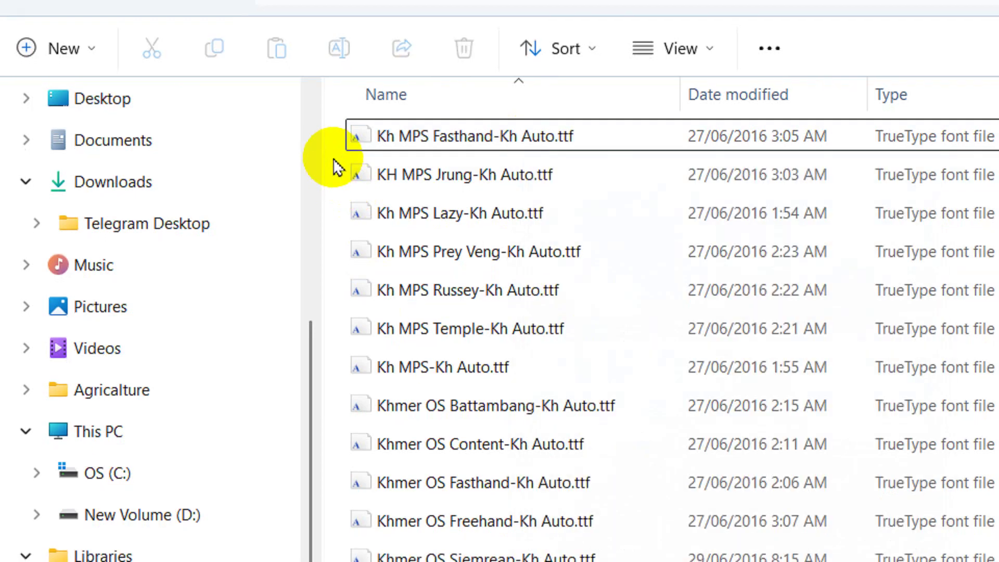
- Install all the font files in the extracted folder together, agreeing to replace the already installed font
left_click_drag(334, 140, 591, 561)
left_click_drag(591, 486, 593, 489)
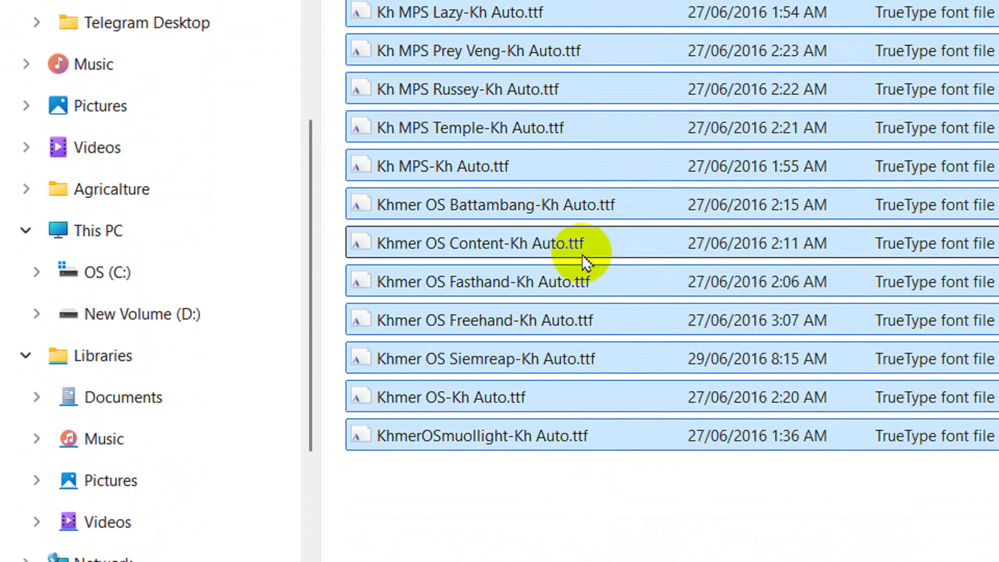
right_click(503, 242)
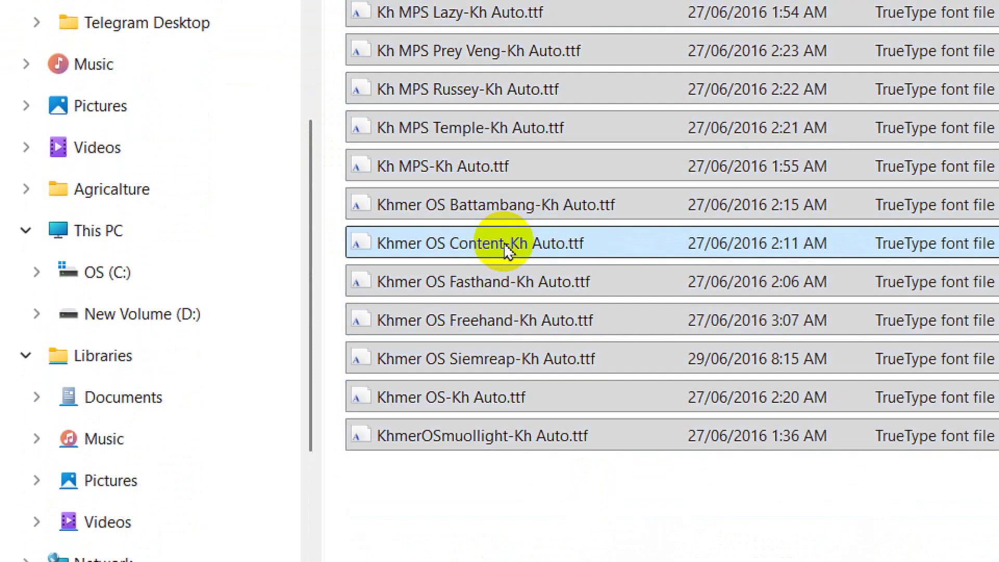
left_click(617, 301)
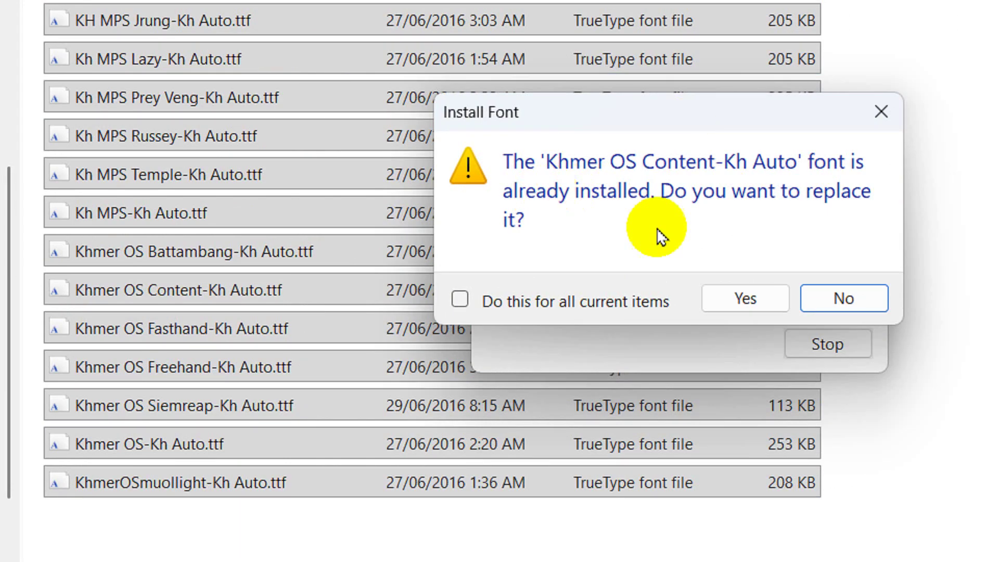
left_click(757, 297)
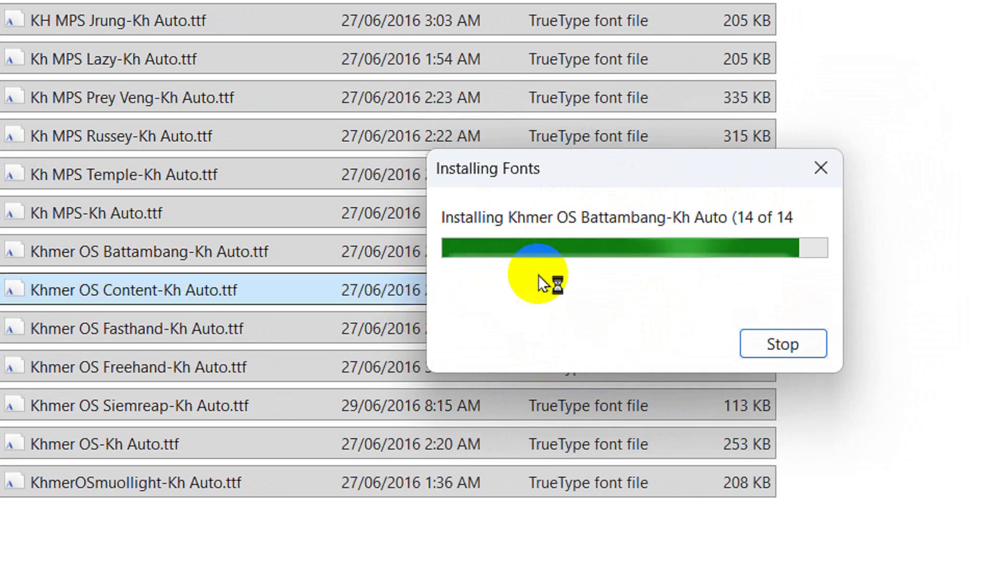
scroll(398, 136, "up", 1)
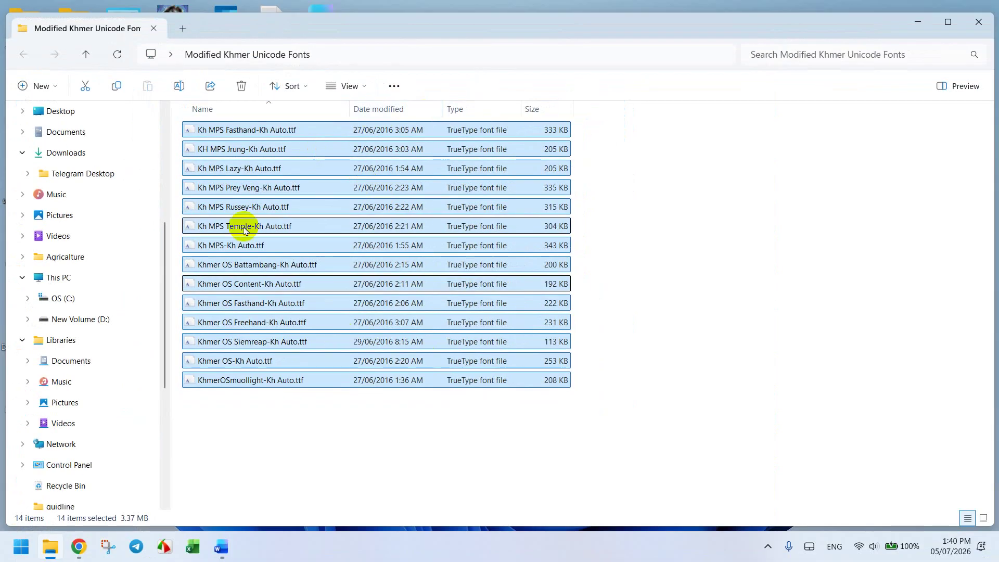
- Switch to Document1 in Word and apply the font Khmer OS Siemreap-Kh Auto to the number 12345
left_click(221, 546)
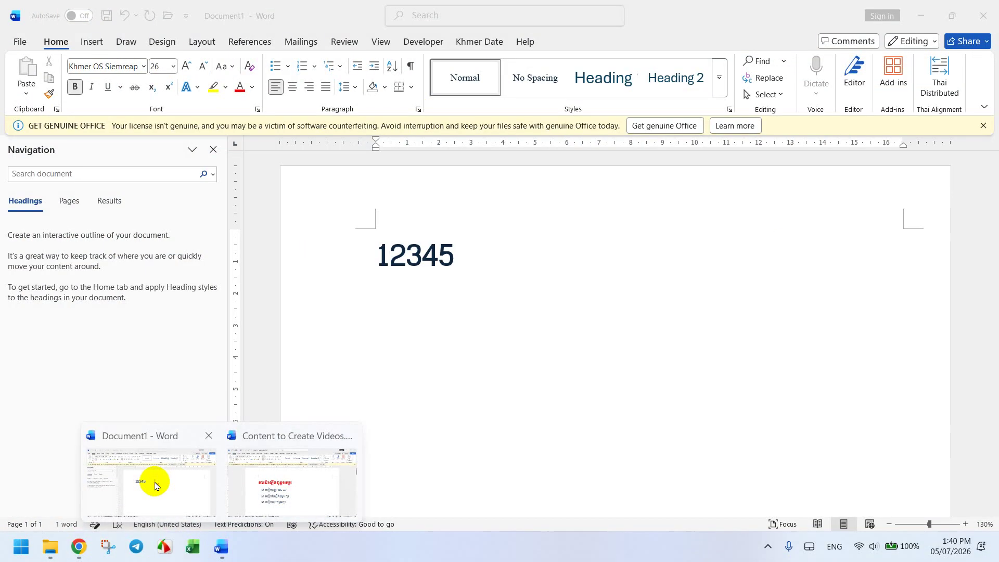
left_click(151, 481)
left_click(402, 257)
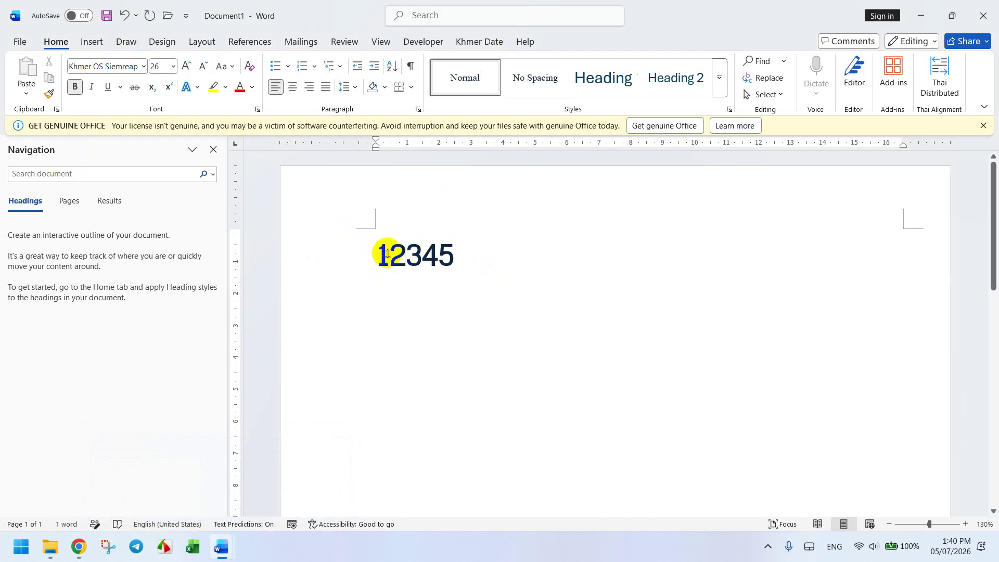
left_click(366, 253)
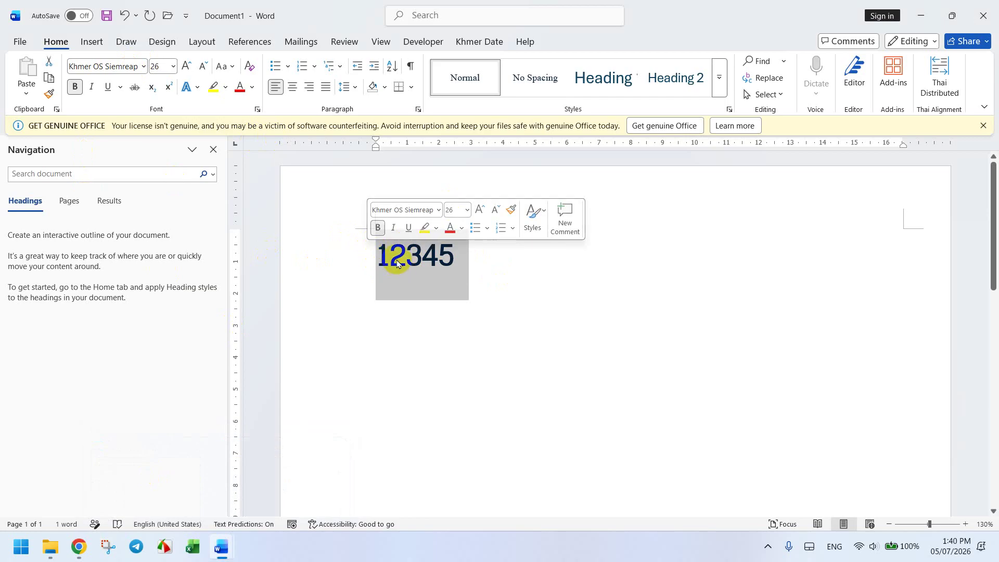
left_click(373, 259)
left_click_drag(382, 255, 475, 245)
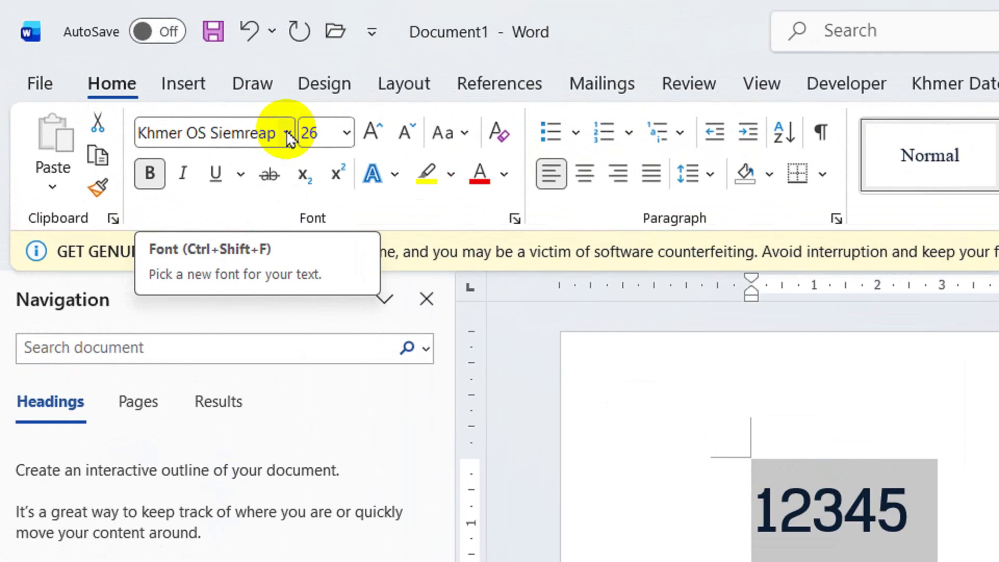
left_click(143, 67)
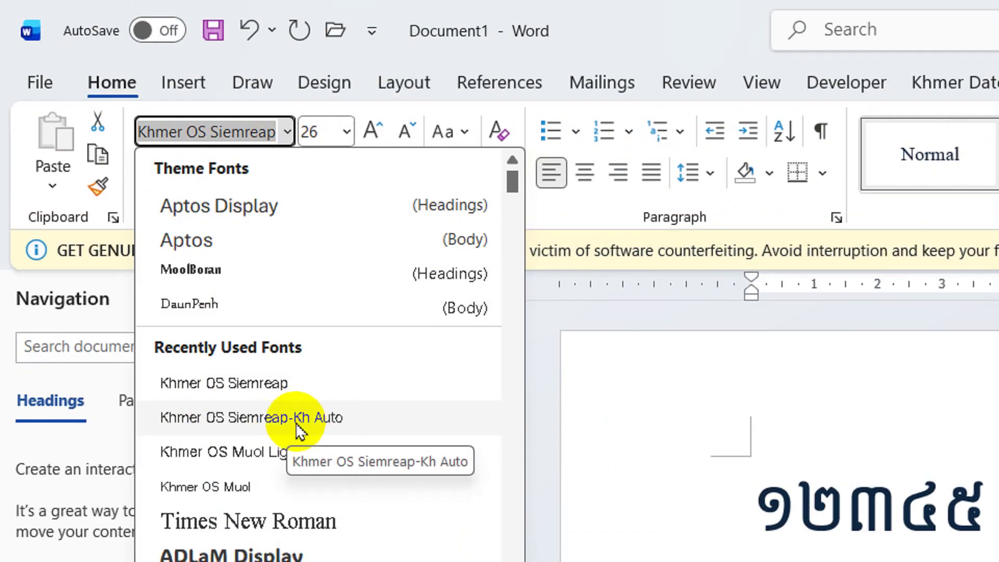
left_click(325, 423)
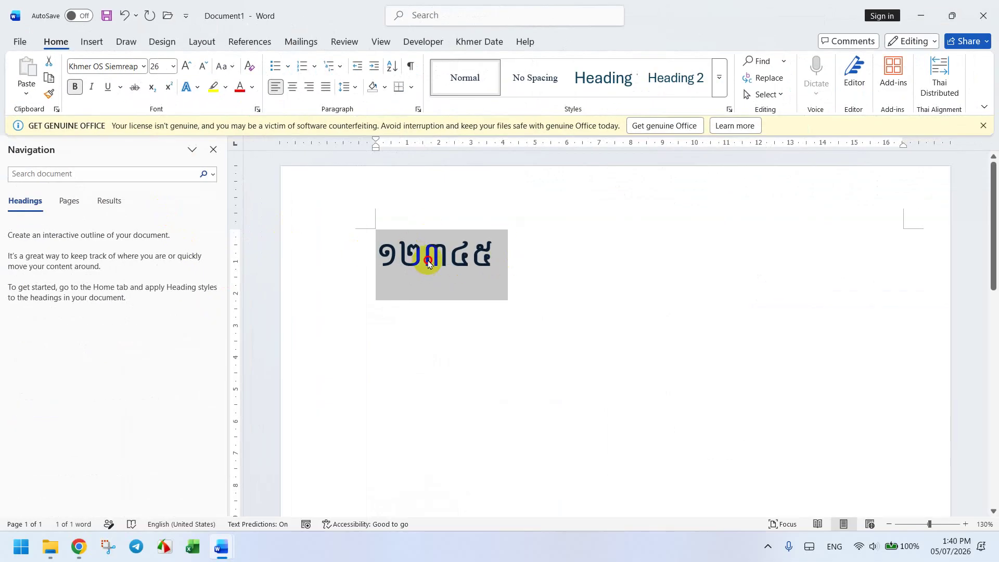
left_click(428, 263)
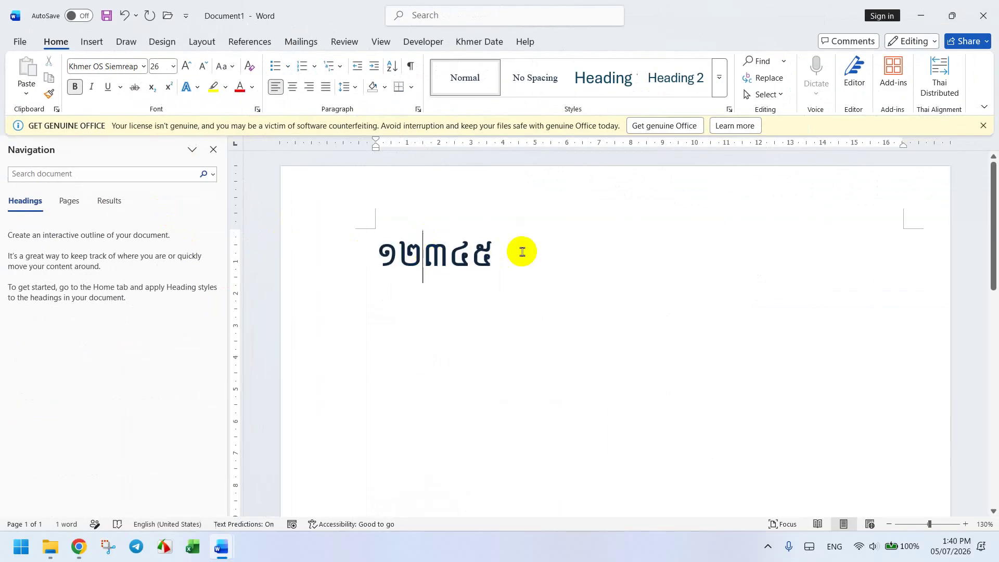
left_click_drag(520, 250, 372, 246)
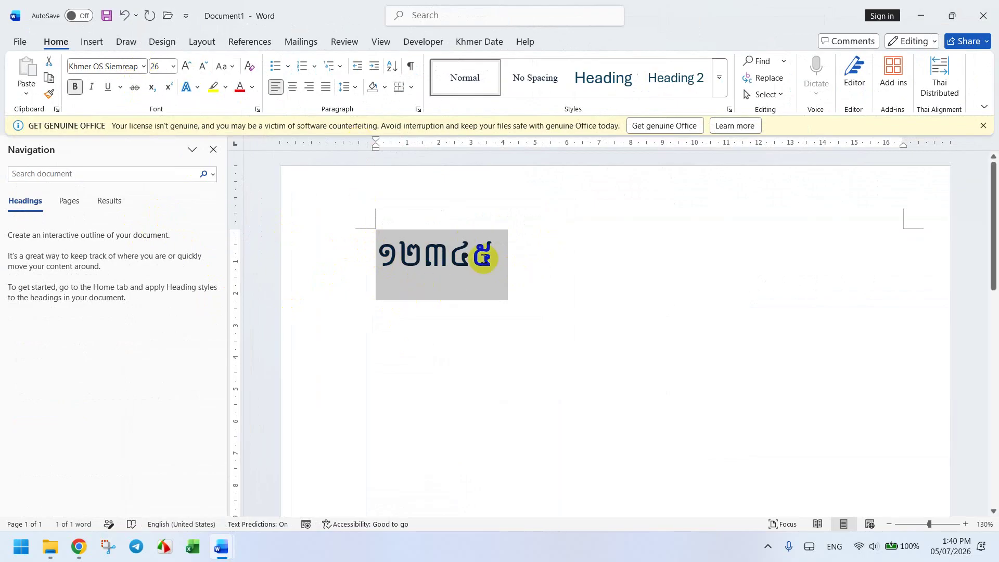
left_click(448, 256)
left_click_drag(383, 250, 507, 249)
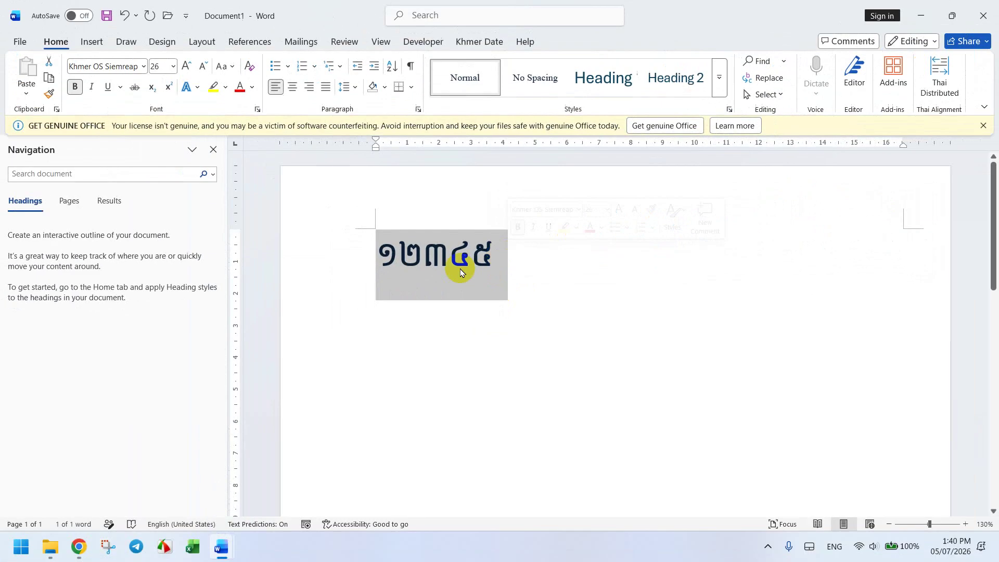
left_click(461, 261)
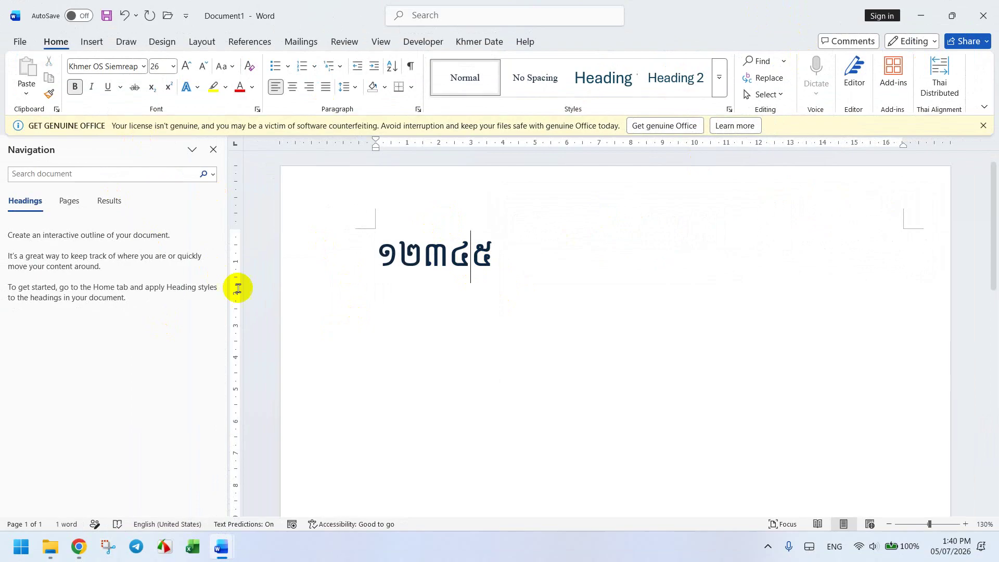
- Minimize the Word document and the Modified Khmer Unicode Fonts folder window to show the desktop
left_click(925, 14)
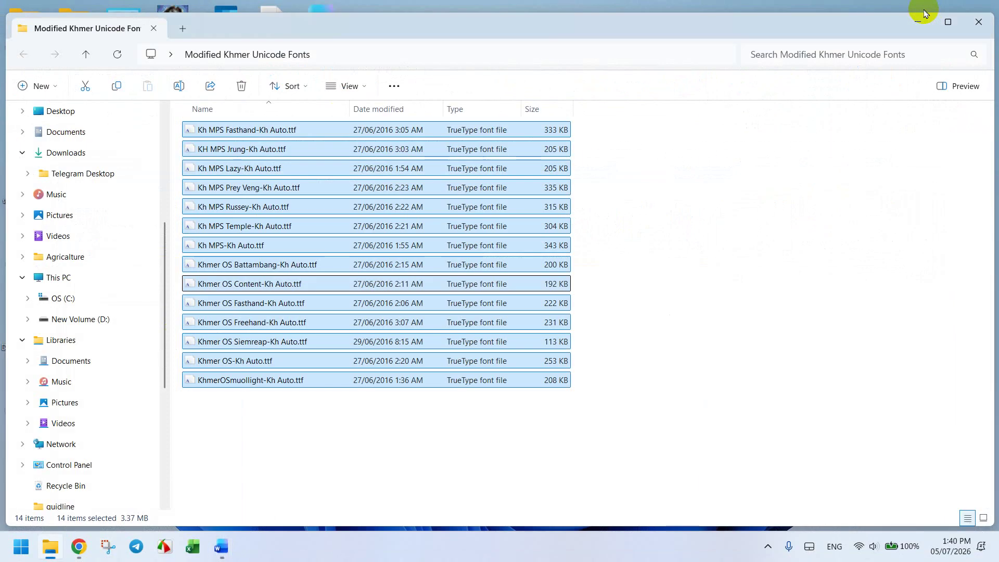
left_click(921, 22)
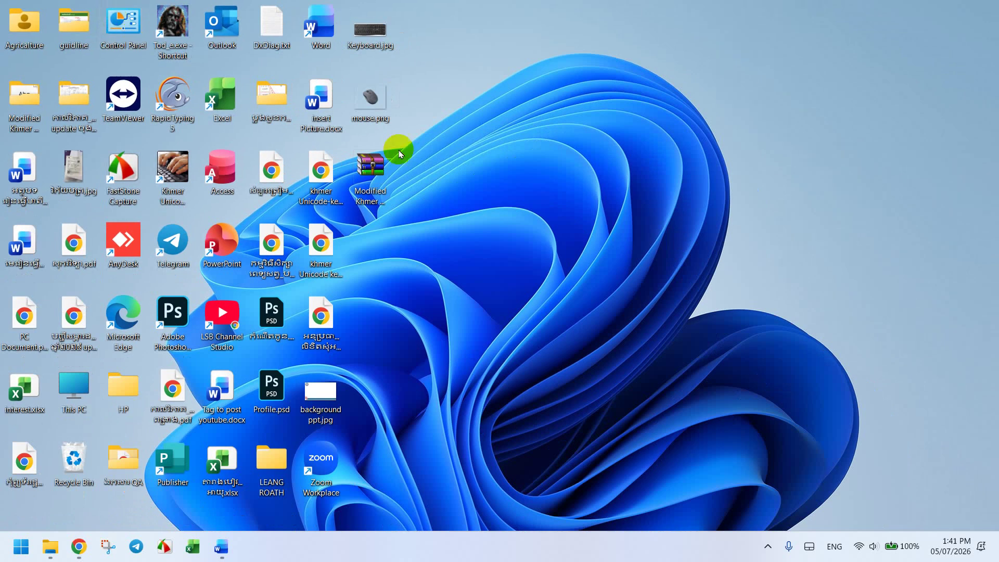
right_click(551, 195)
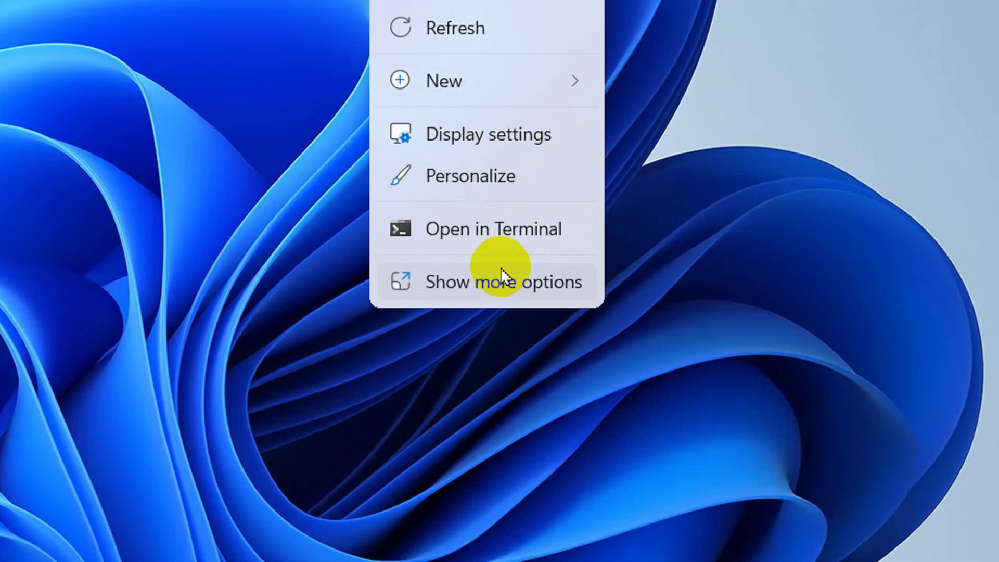
left_click(507, 284)
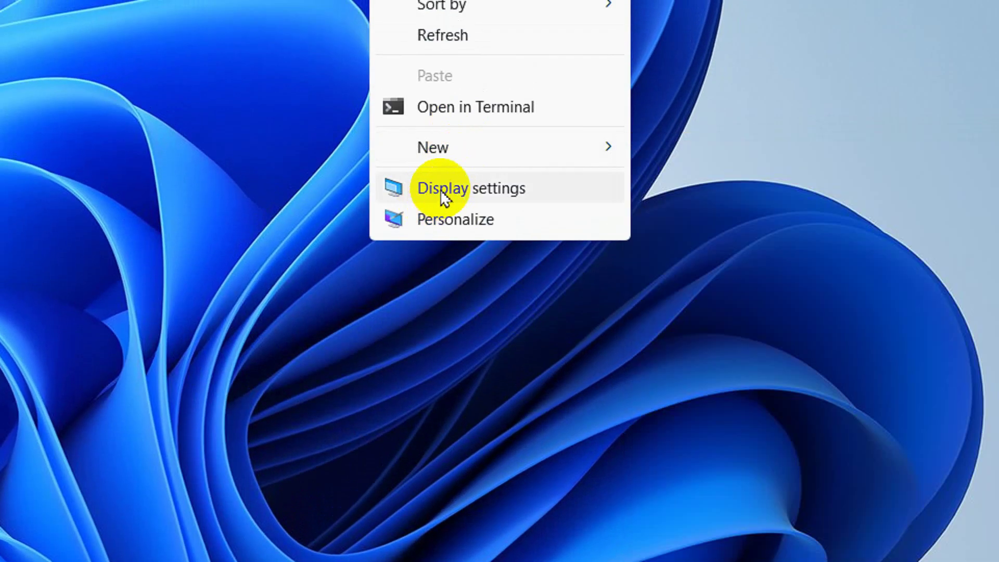
left_click(474, 193)
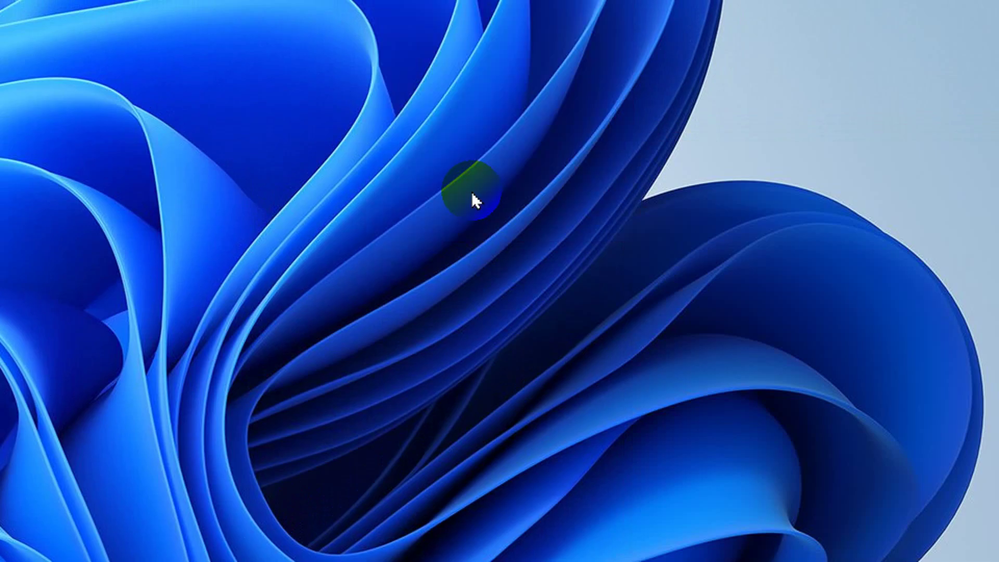
- Open the Fonts page in the Windows personalization settings from the desktop to view it, and close Settings
right_click(462, 197)
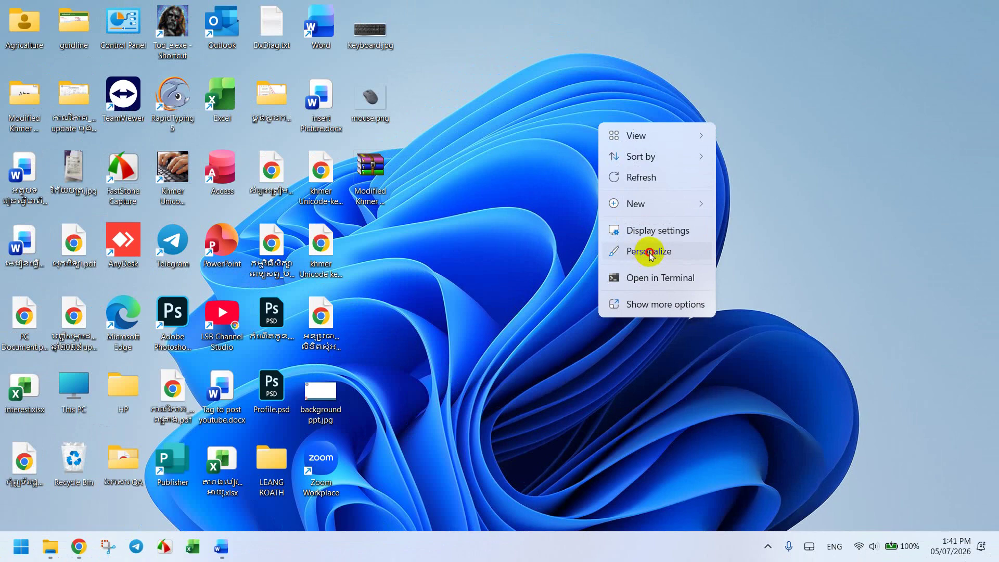
left_click(564, 141)
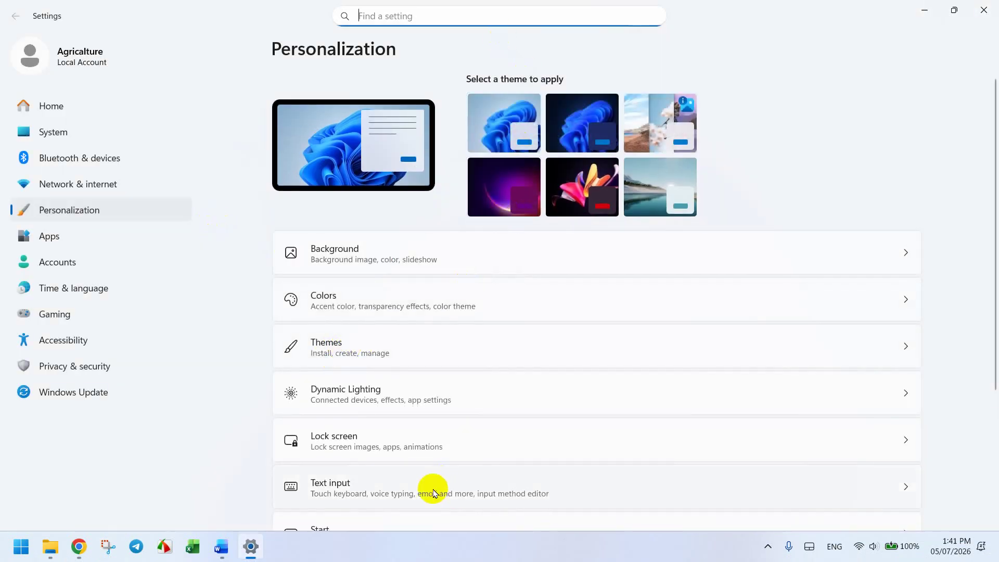
scroll(445, 377, "down", 3)
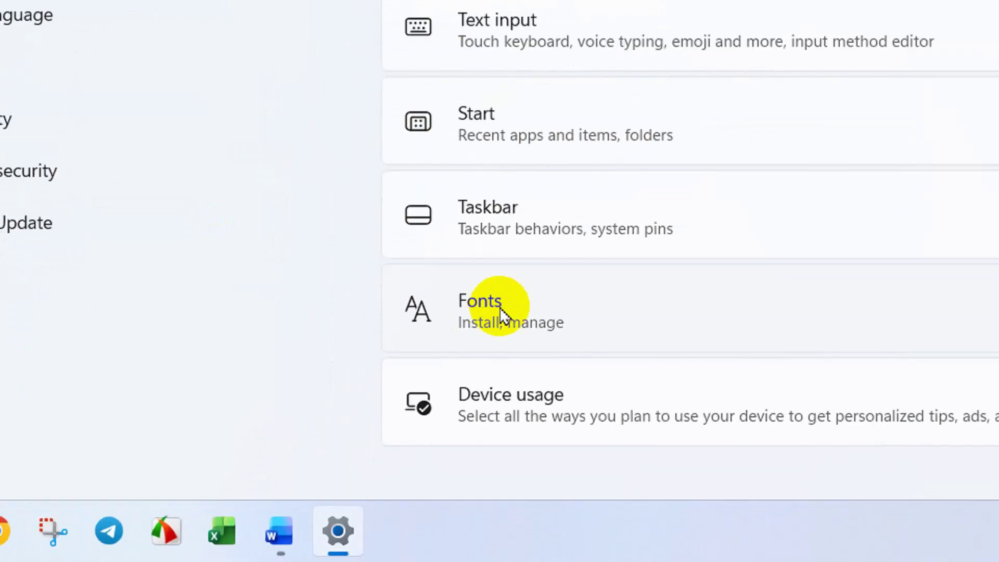
left_click(495, 307)
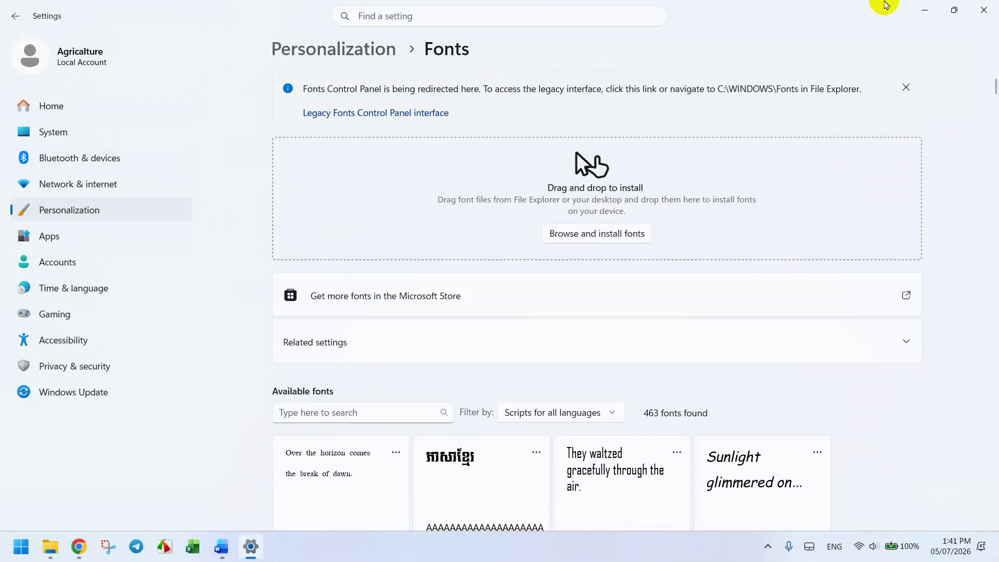
left_click(985, 8)
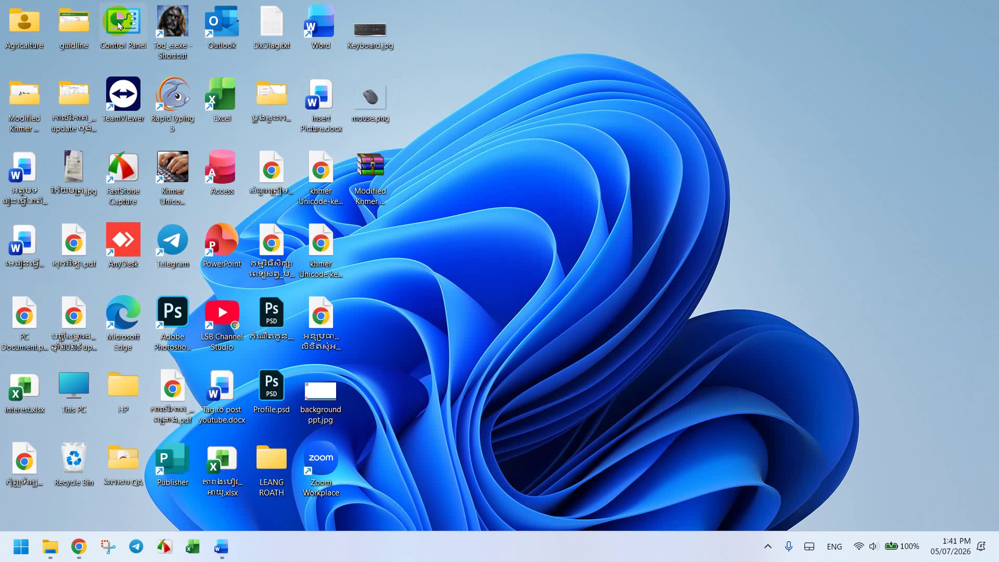
- Open Control Panel, switch its view through Category and Large icons back to Small icons, and open Fonts
double_click(120, 26)
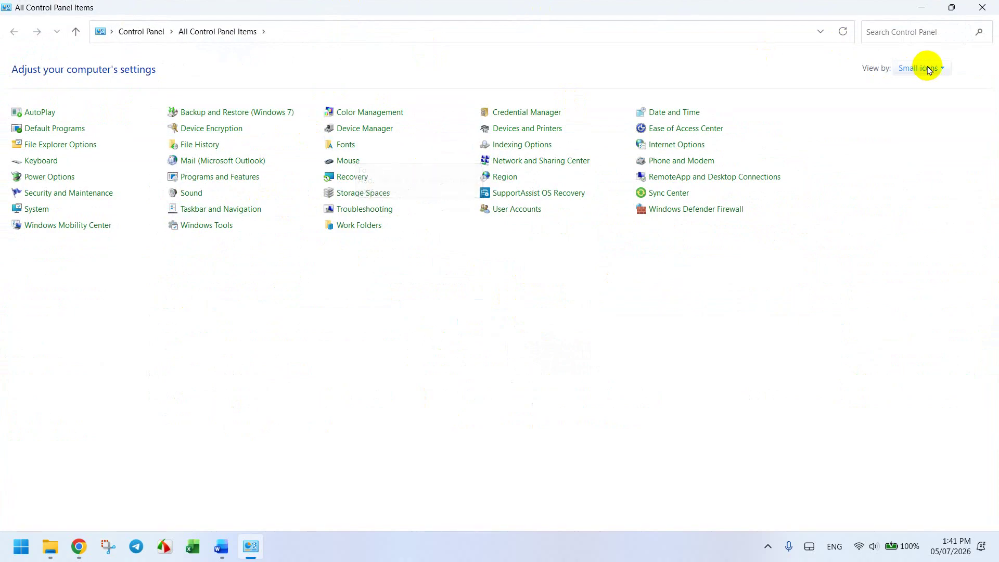
left_click(931, 68)
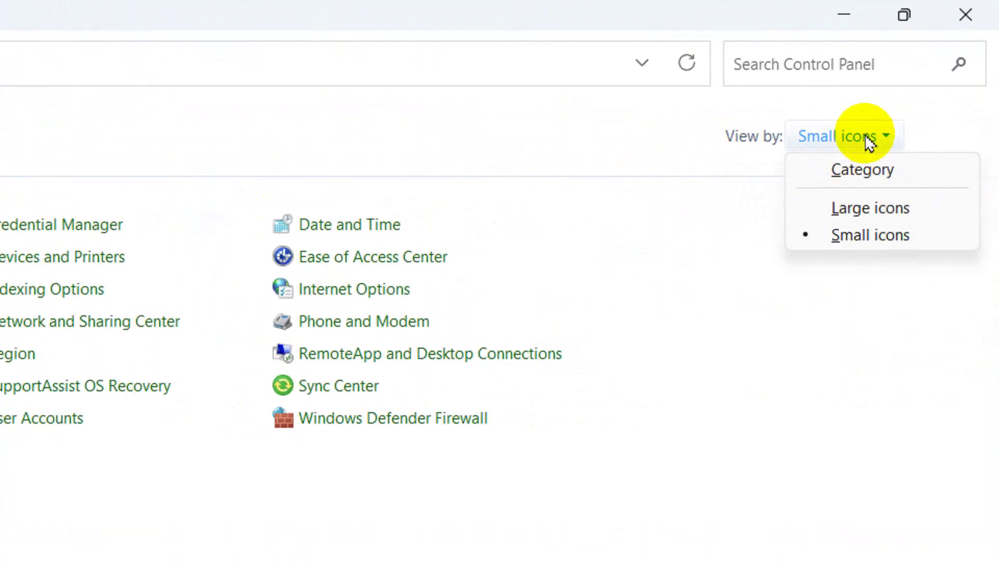
left_click(864, 172)
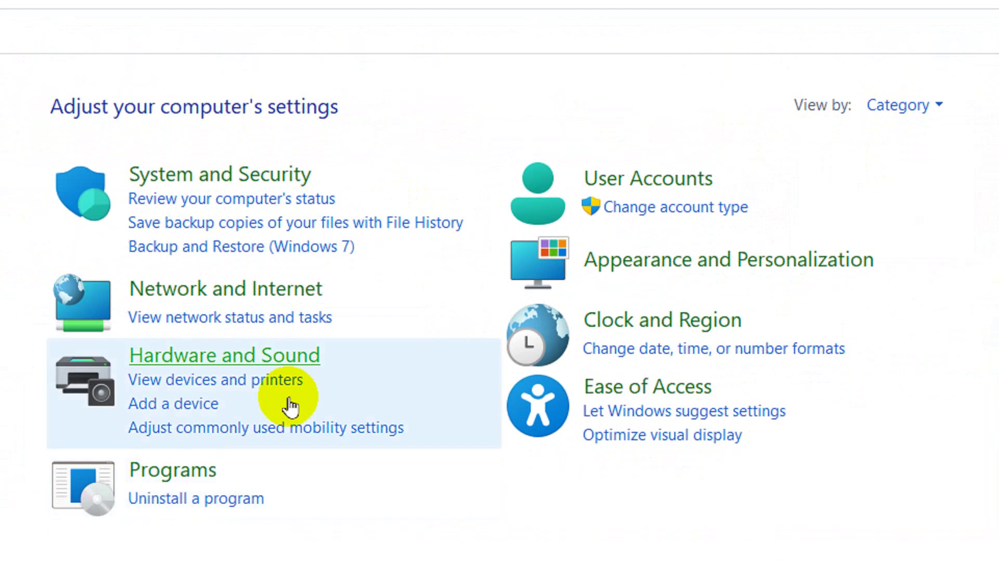
left_click(916, 105)
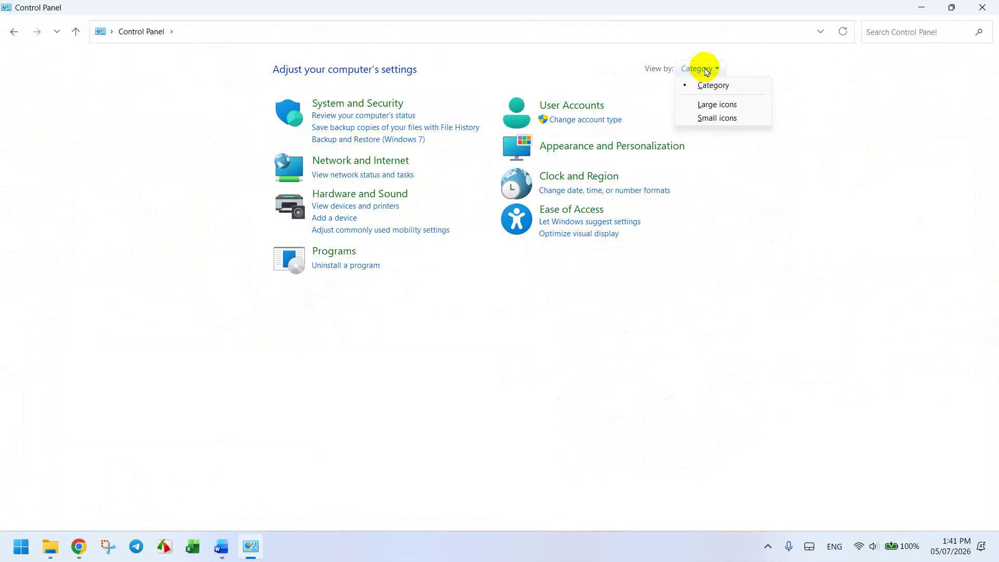
left_click(718, 104)
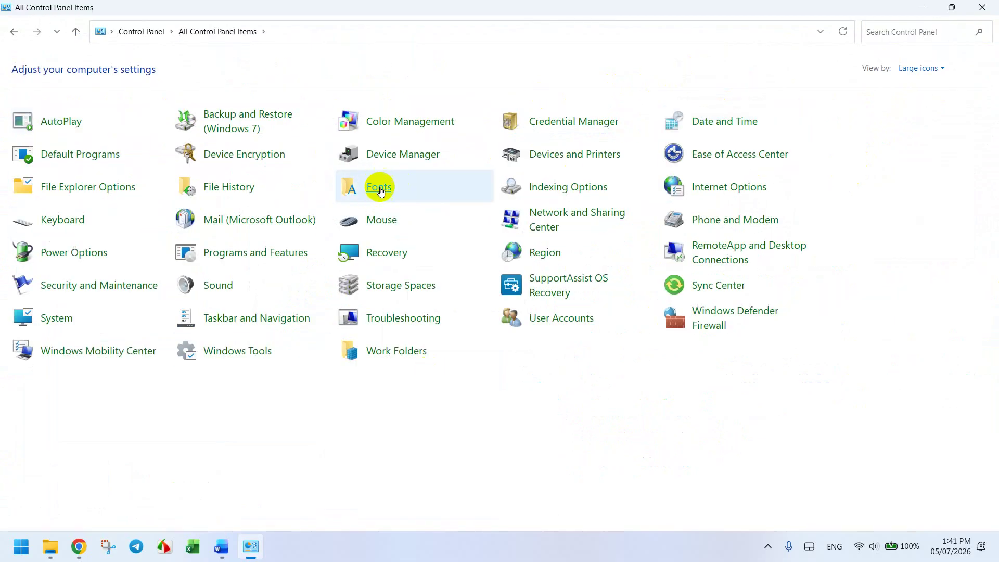
left_click(918, 68)
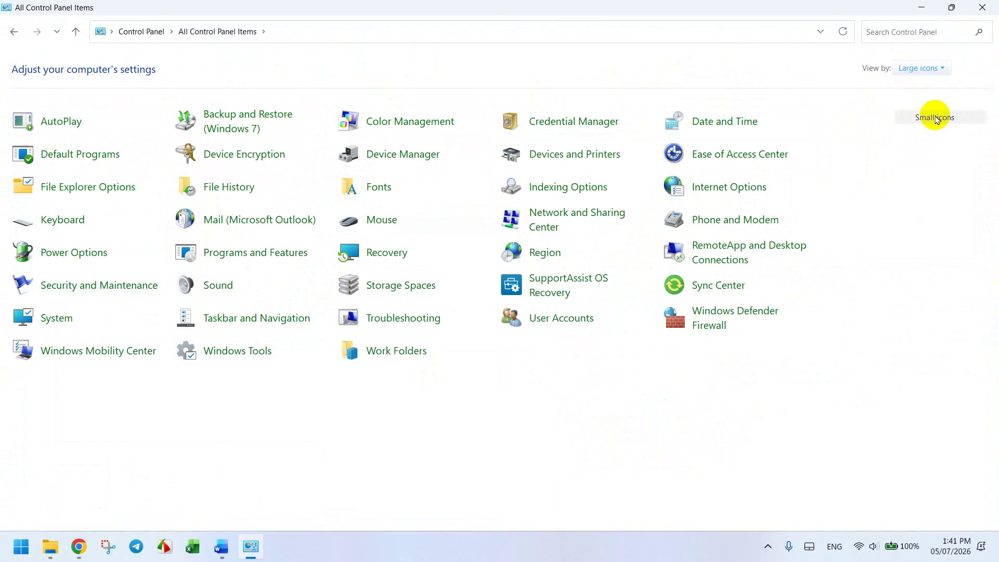
left_click(935, 118)
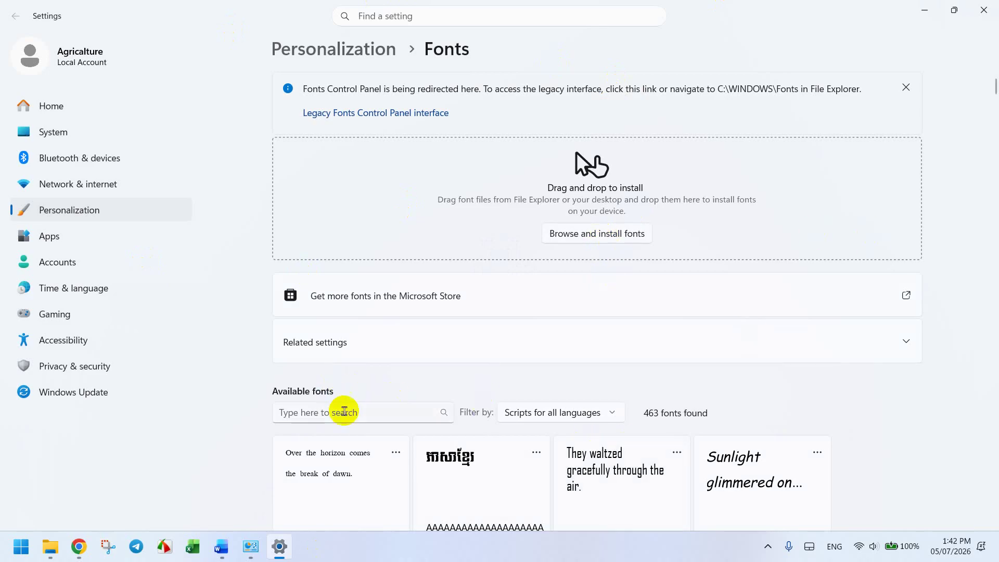
- Search the available fonts for "khmer os siemreap-kh auto"
left_click(343, 411)
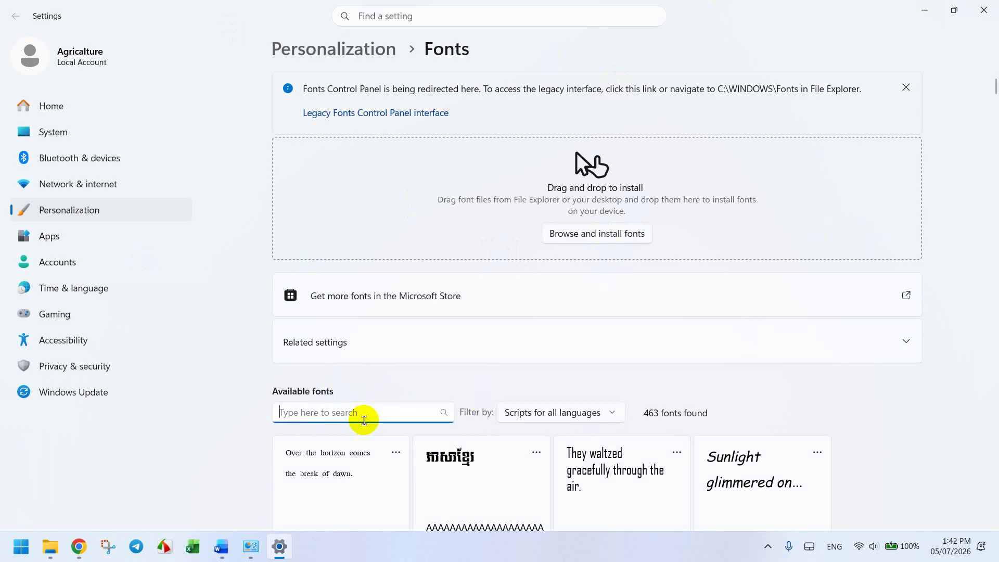
type("khmer os ")
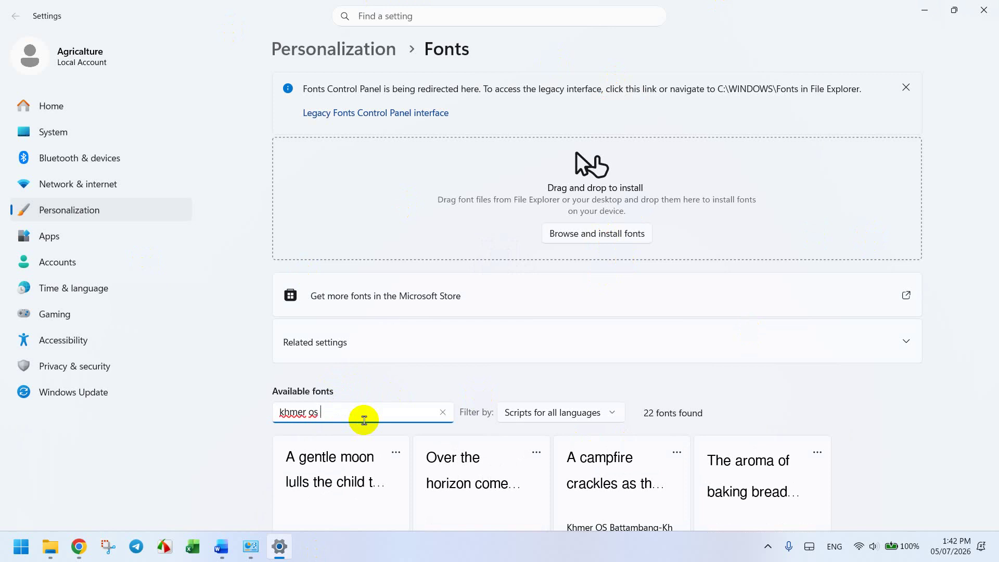
type("sim")
key("BackSpace")
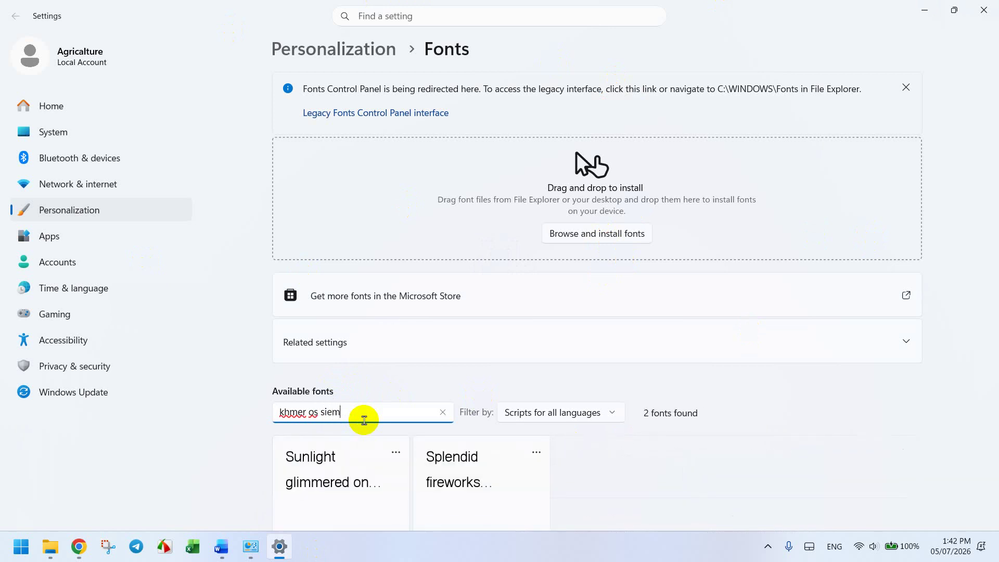
type("emreap-kh auto")
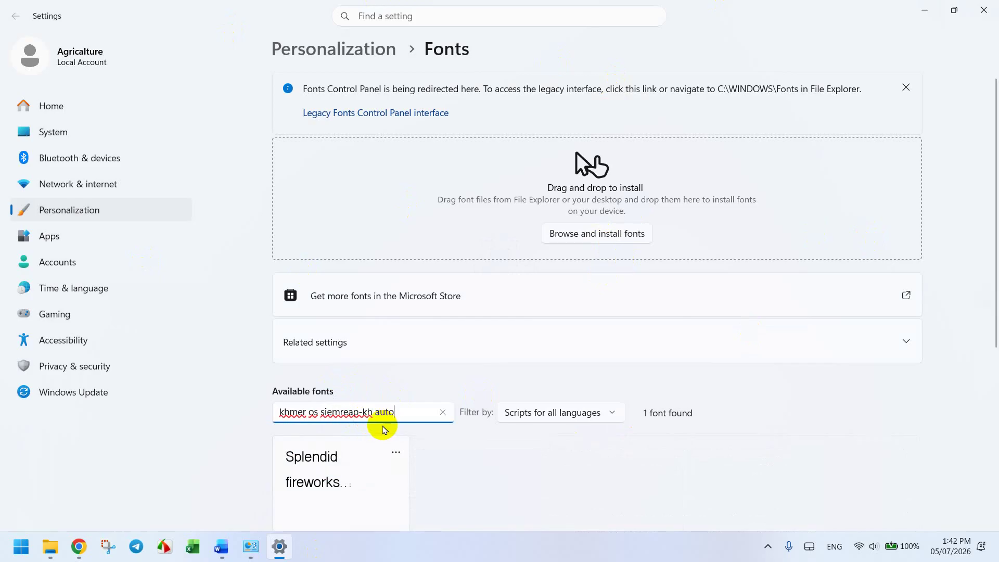
- Open the Khmer OS Siemreap-Kh Auto font's details and uninstall the font permanently
scroll(367, 434, "down", 4)
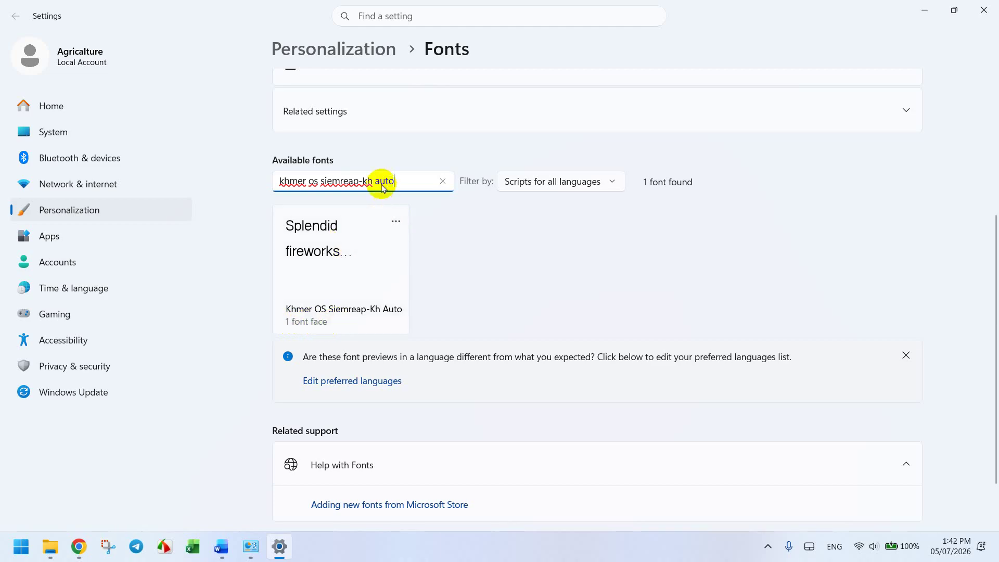
left_click(326, 261)
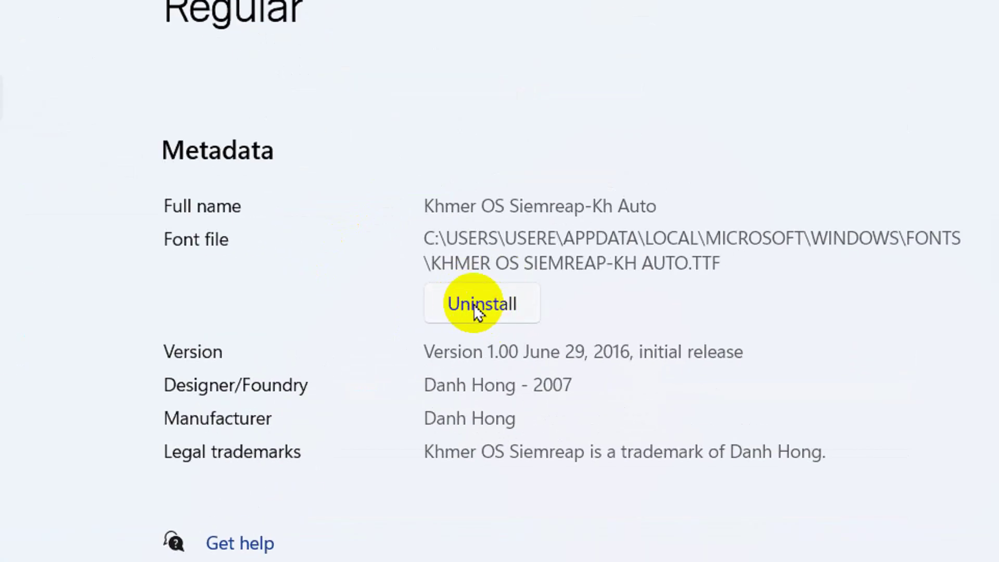
left_click(471, 306)
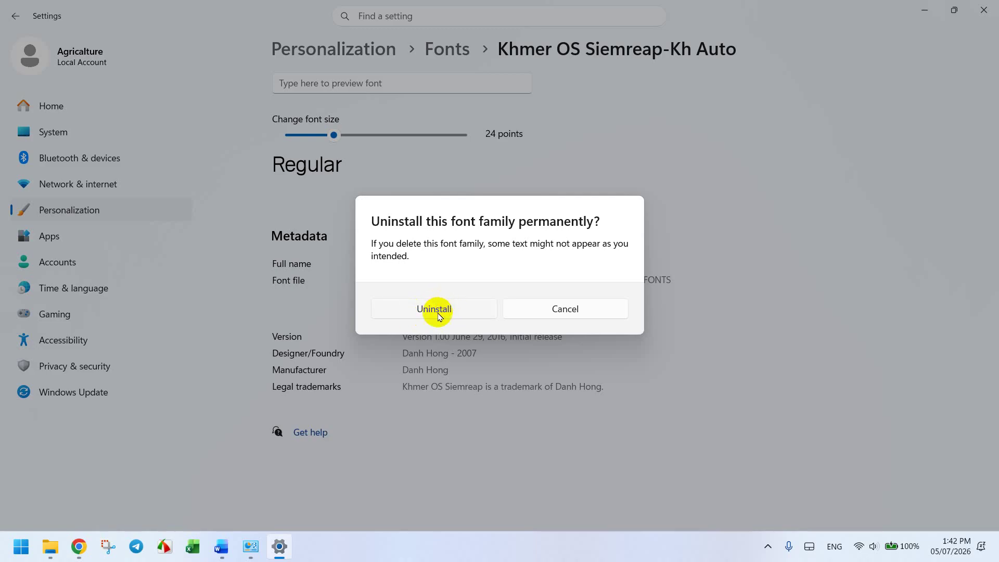
left_click(439, 312)
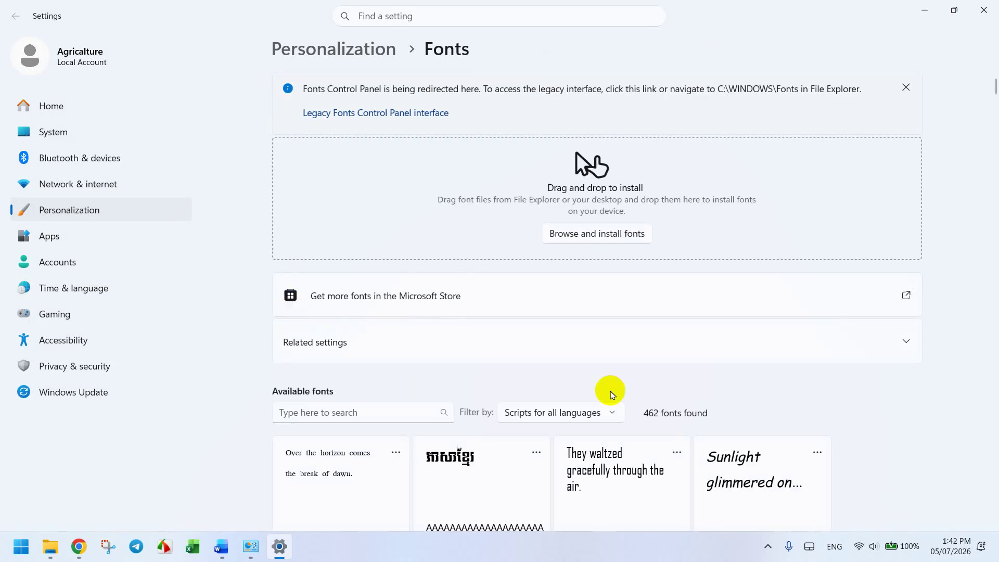
- Switch to Document1 in Word and reapply the font Khmer OS Siemreap-Kh Auto to the number 12345
left_click(922, 10)
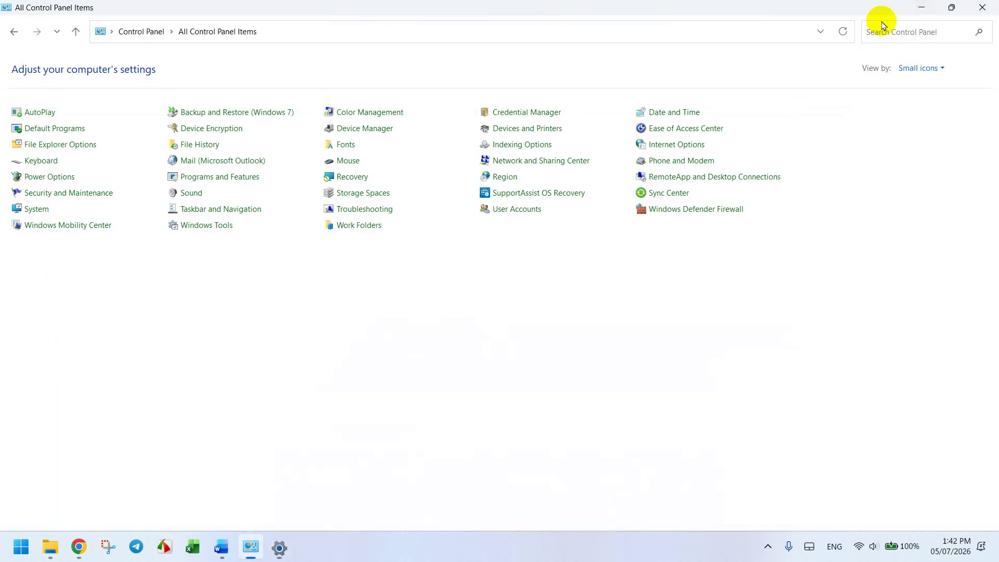
mouse_move(222, 545)
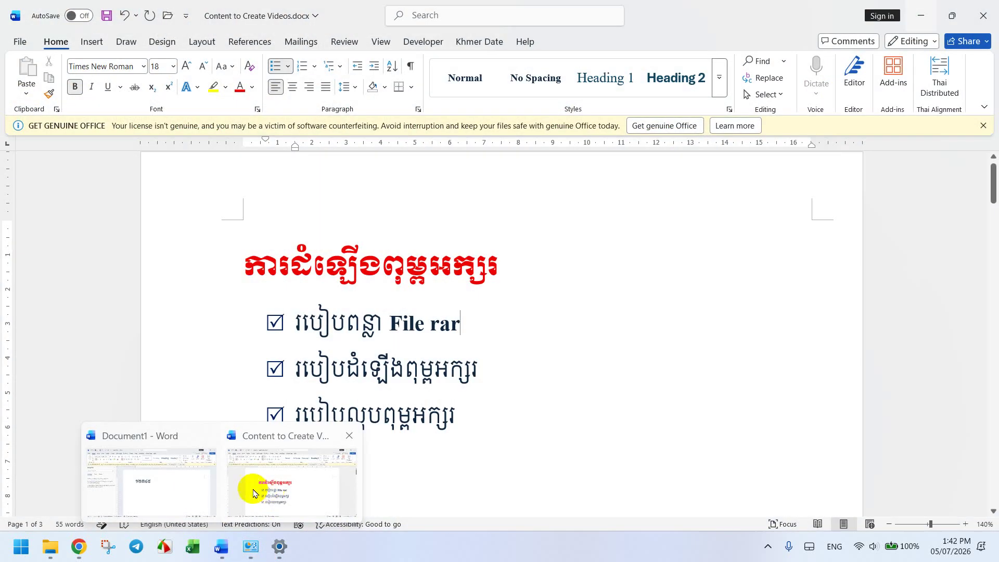
left_click(156, 486)
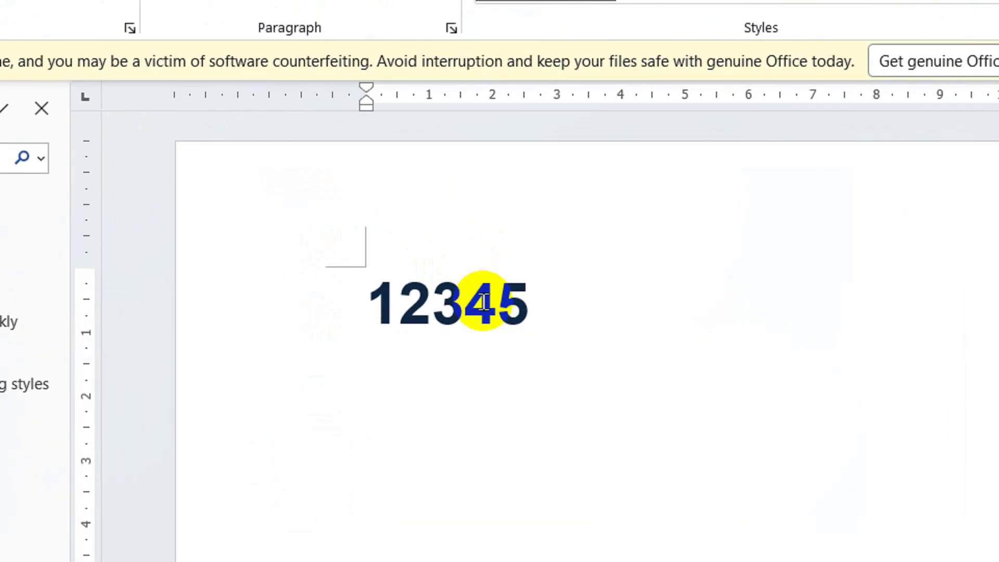
left_click_drag(368, 247, 465, 252)
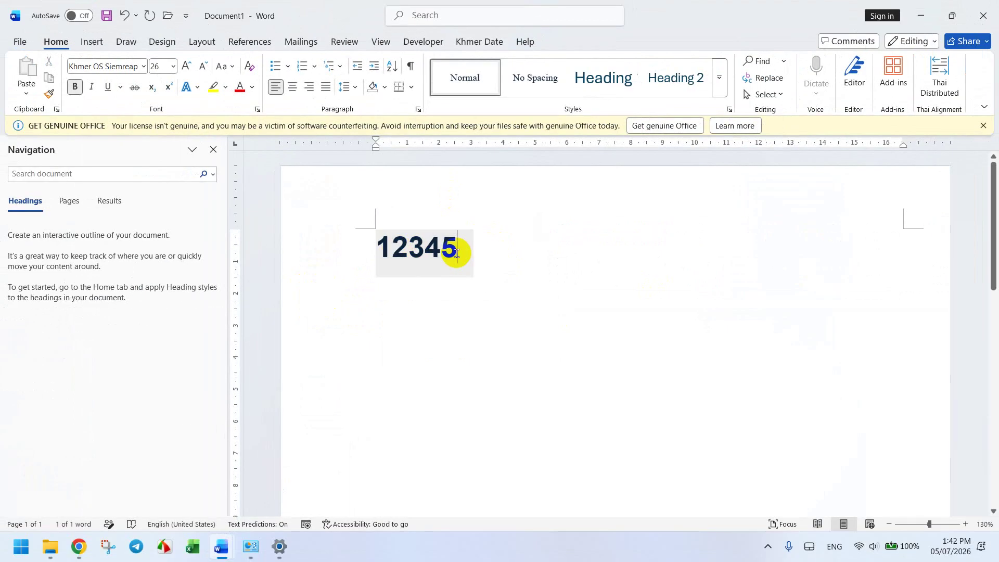
left_click(143, 66)
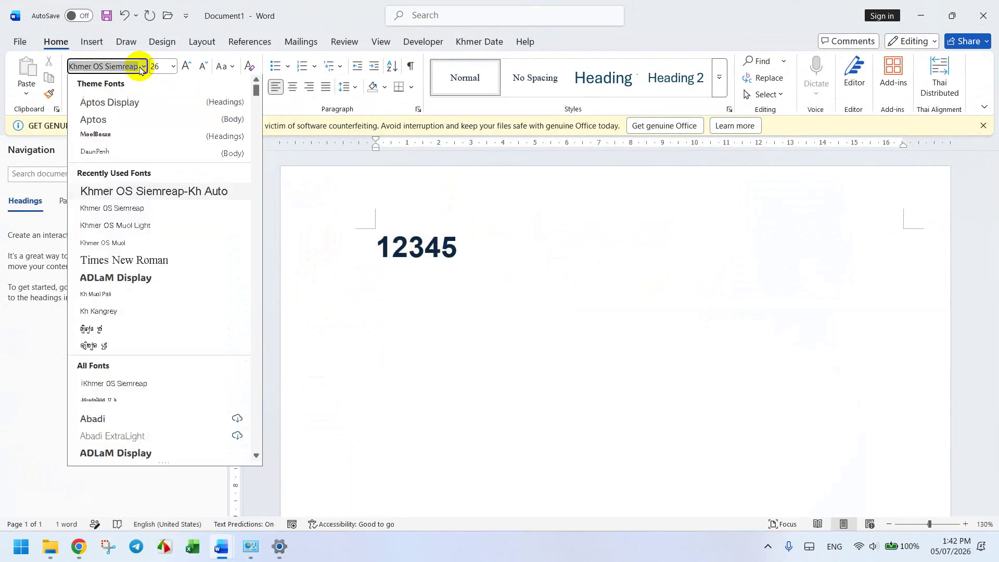
left_click(557, 278)
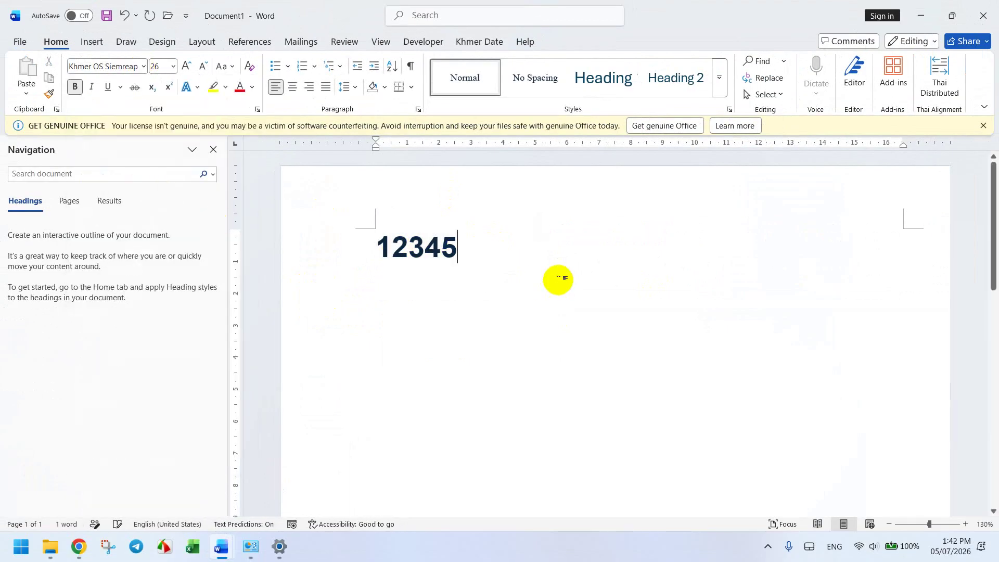
left_click_drag(457, 247, 246, 207)
left_click(143, 66)
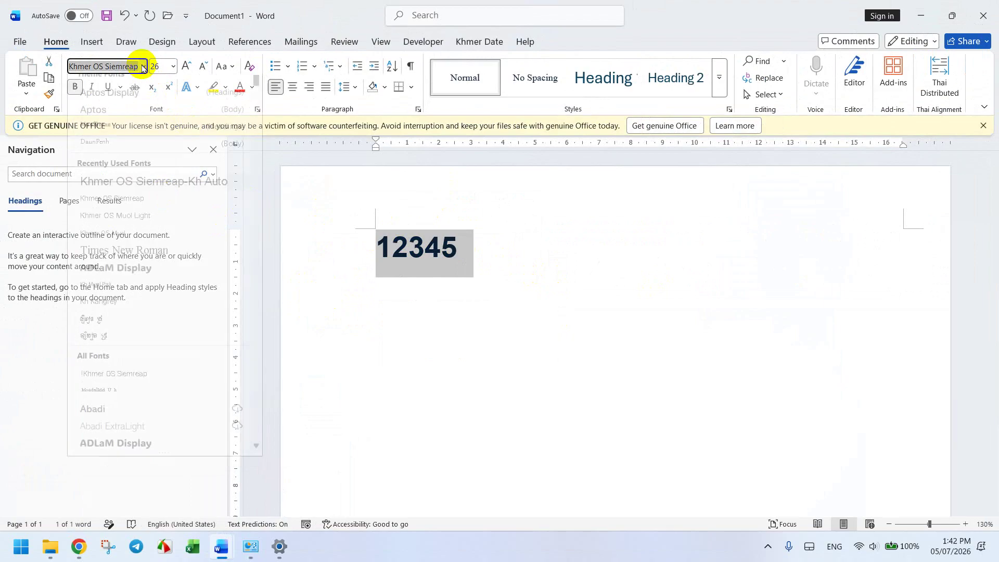
left_click(172, 195)
left_click(465, 245)
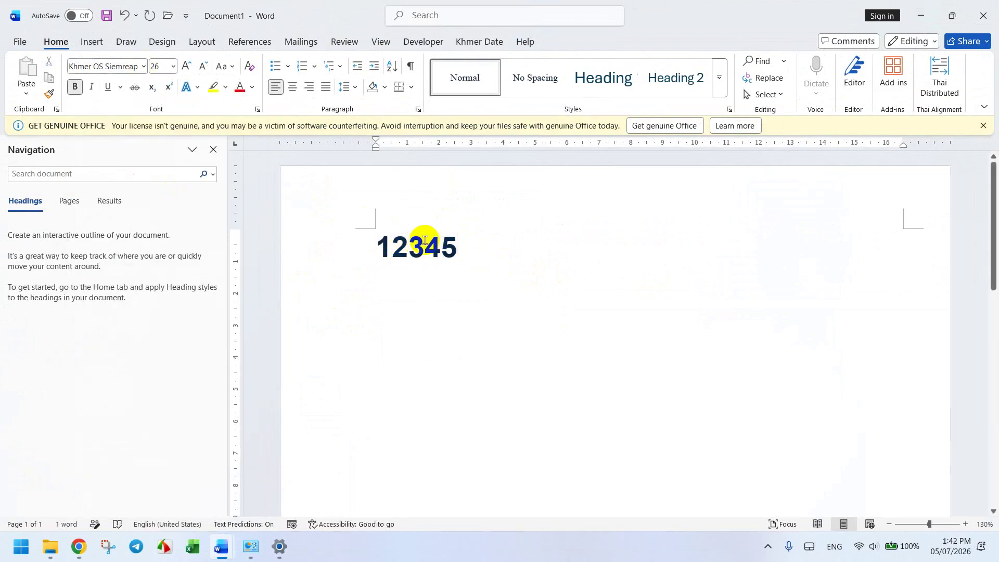
- Switch to the Modified Khmer Unicode Fonts folder in File Explorer and install Khmer OS Siemreap-Kh Auto.ttf again
left_click(51, 547)
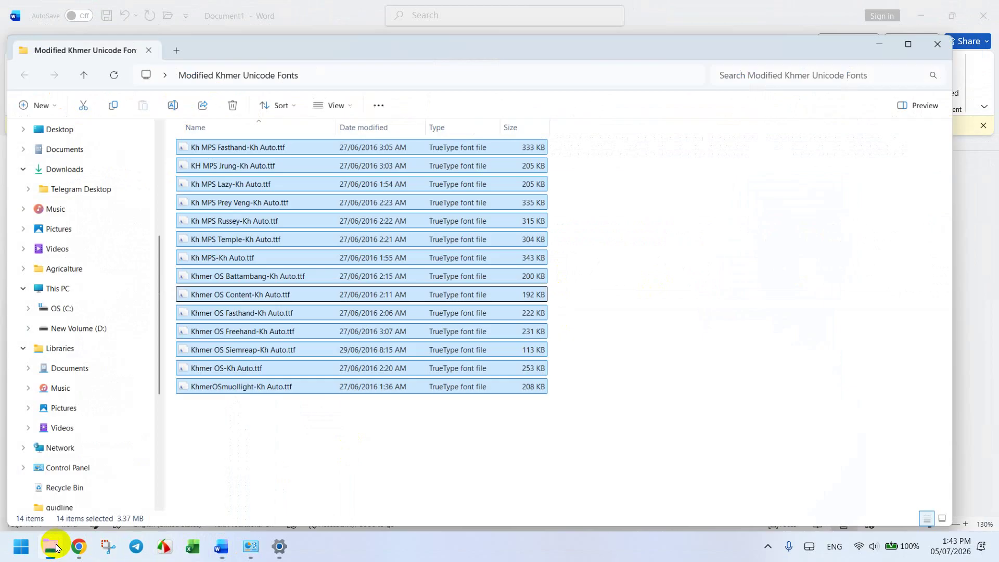
left_click(325, 303)
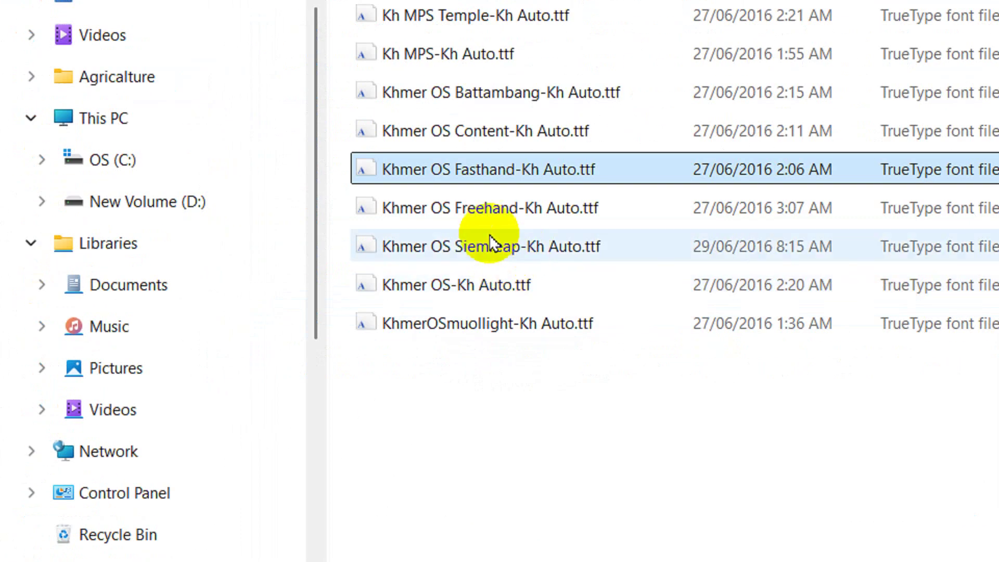
left_click(264, 342)
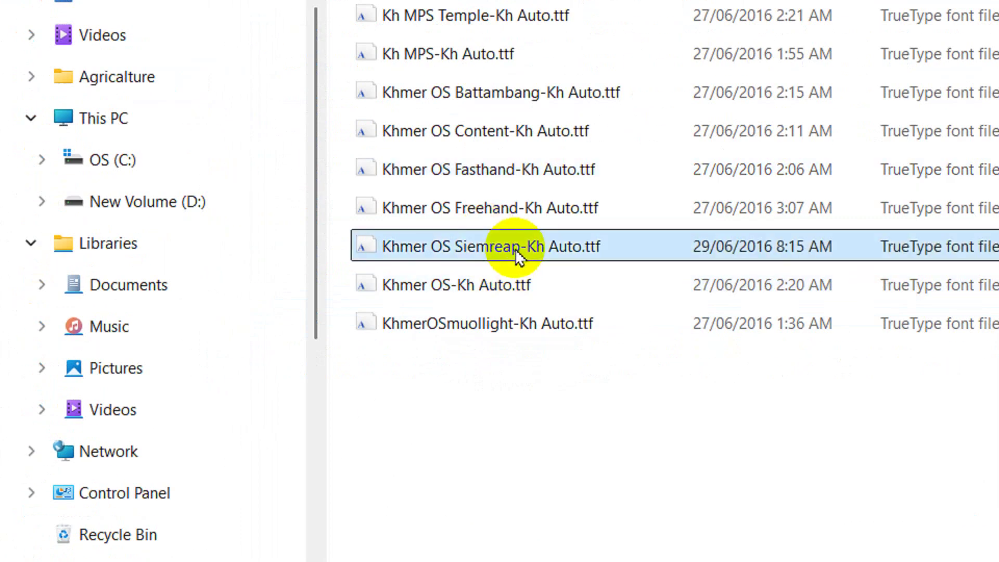
right_click(515, 249)
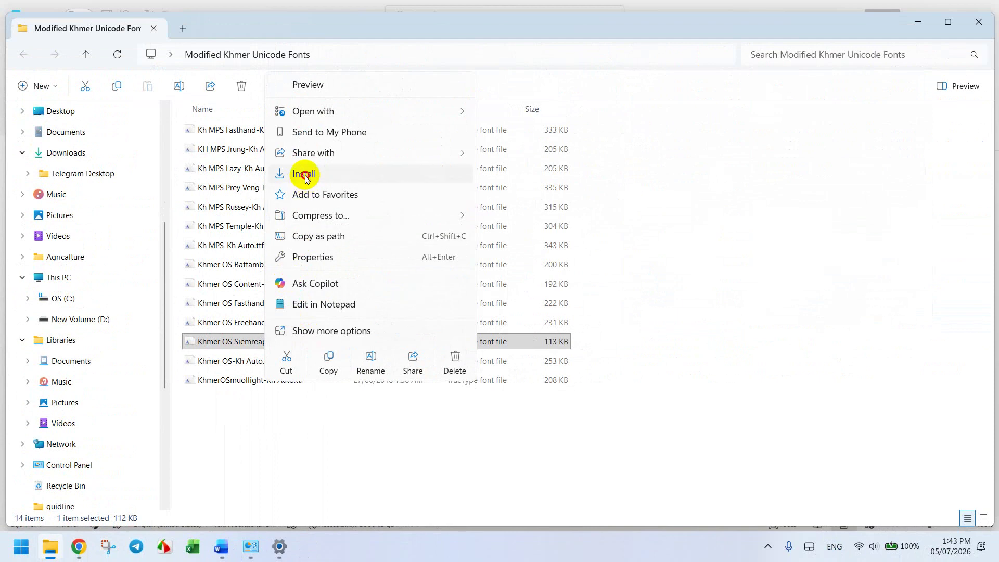
left_click(305, 175)
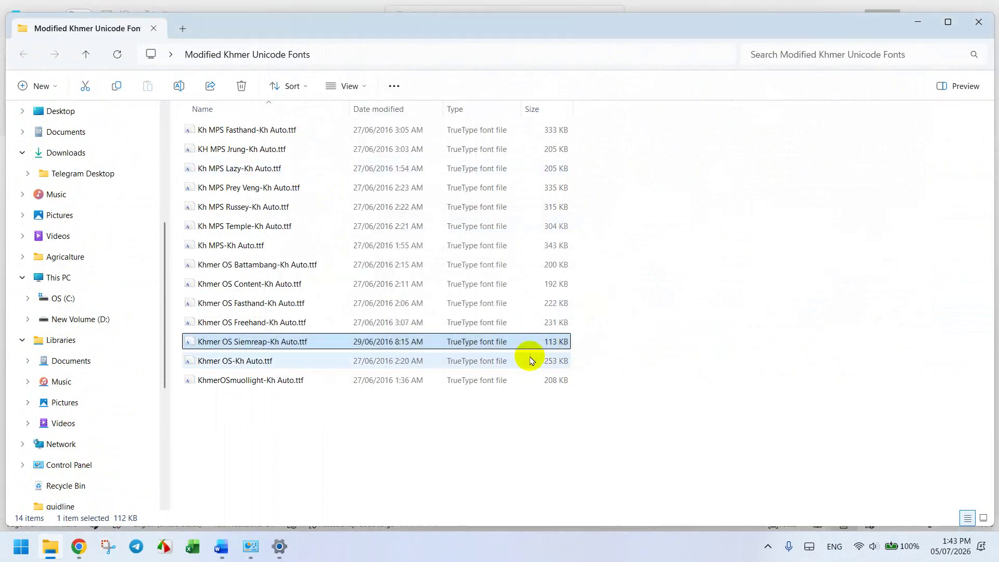
- Switch to Document1 in Word and check how the number displays in the Khmer OS Siemreap-Kh Auto font
mouse_move(231, 541)
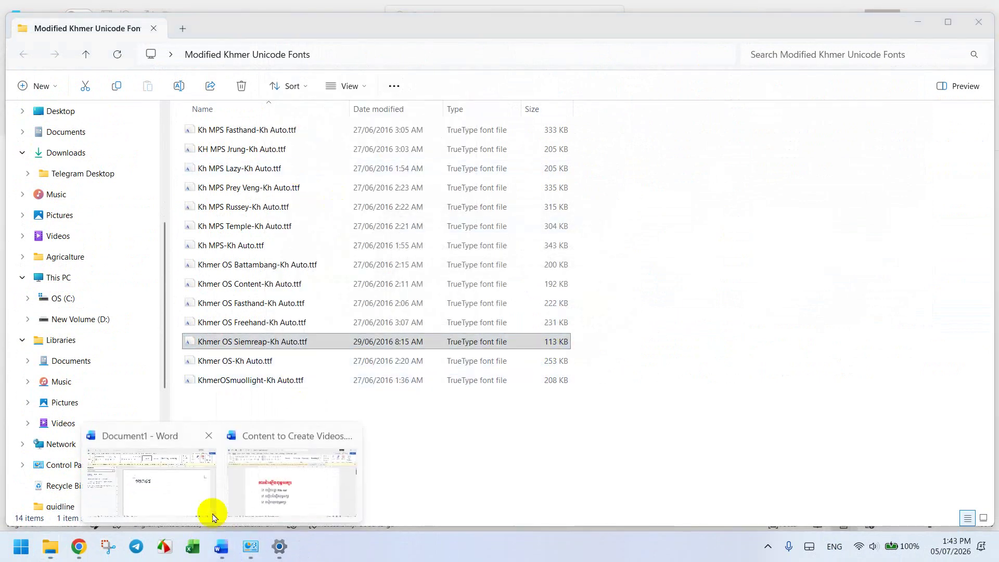
left_click(197, 499)
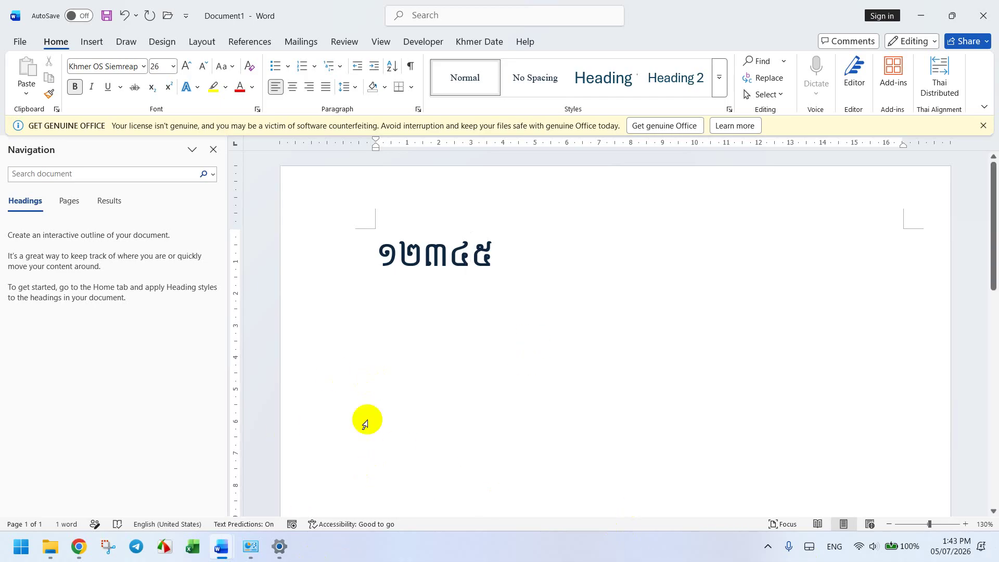
mouse_move(252, 555)
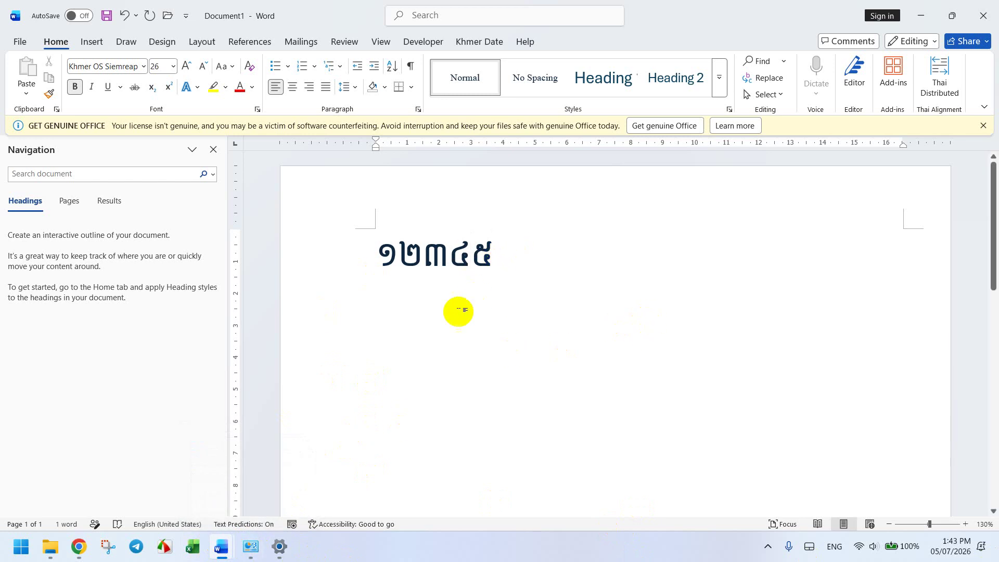
left_click(370, 257)
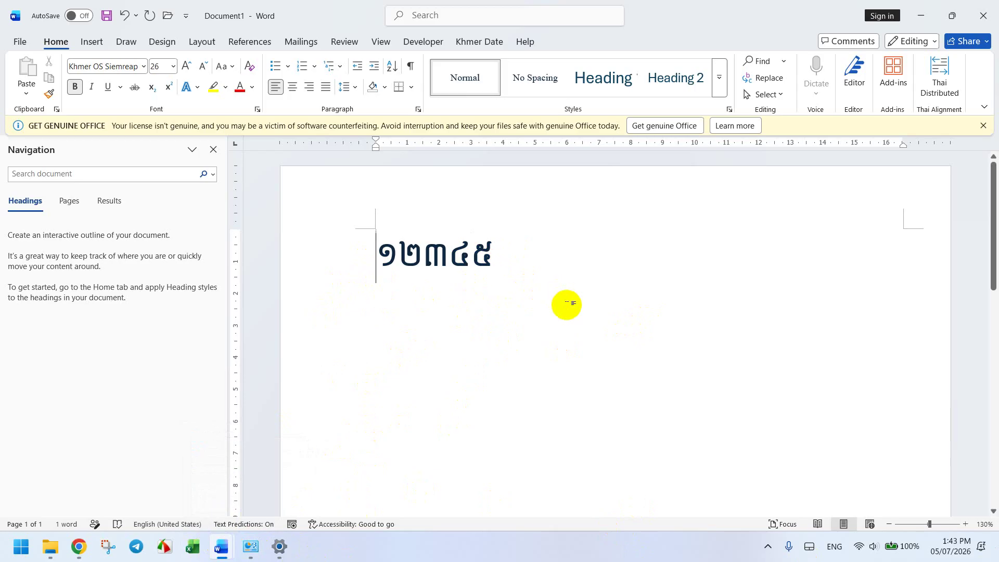
left_click(768, 546)
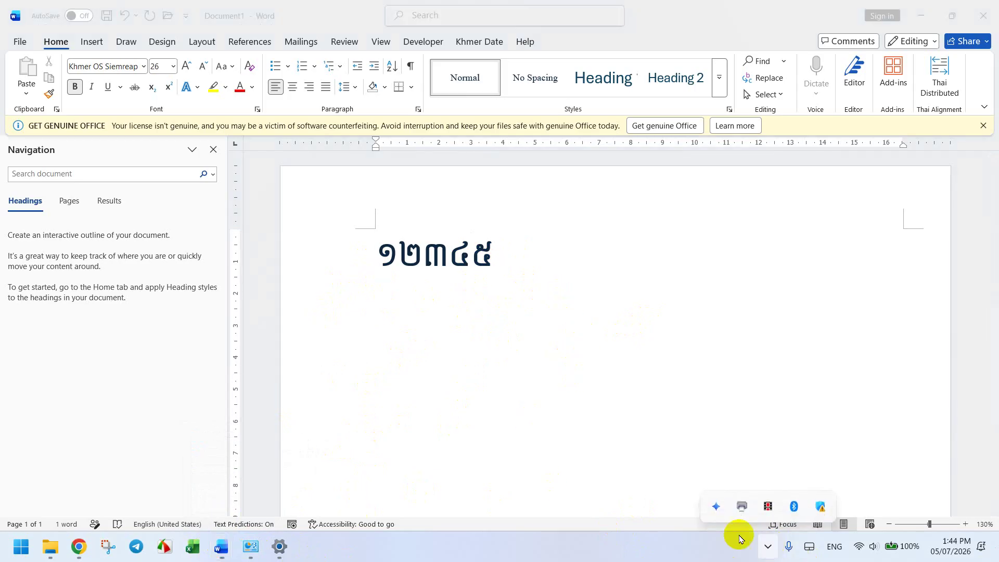